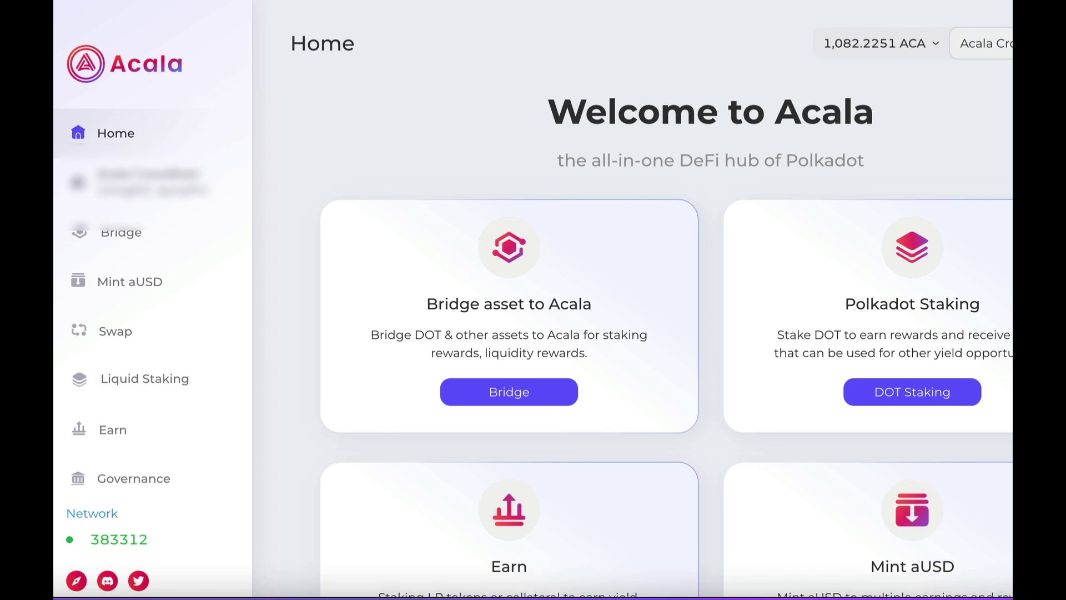
Step: Switch CoinGecko's Acala page to Markets and scroll down to the table of exchanges listing ACA
scroll(666, 344, "down", 1)
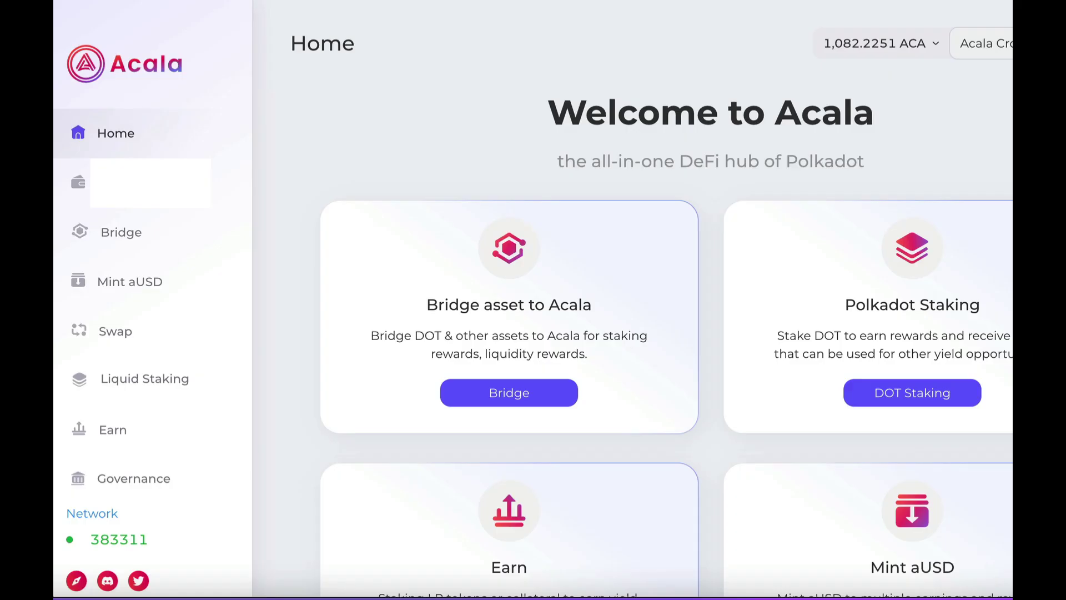
scroll(666, 345, "down", 1)
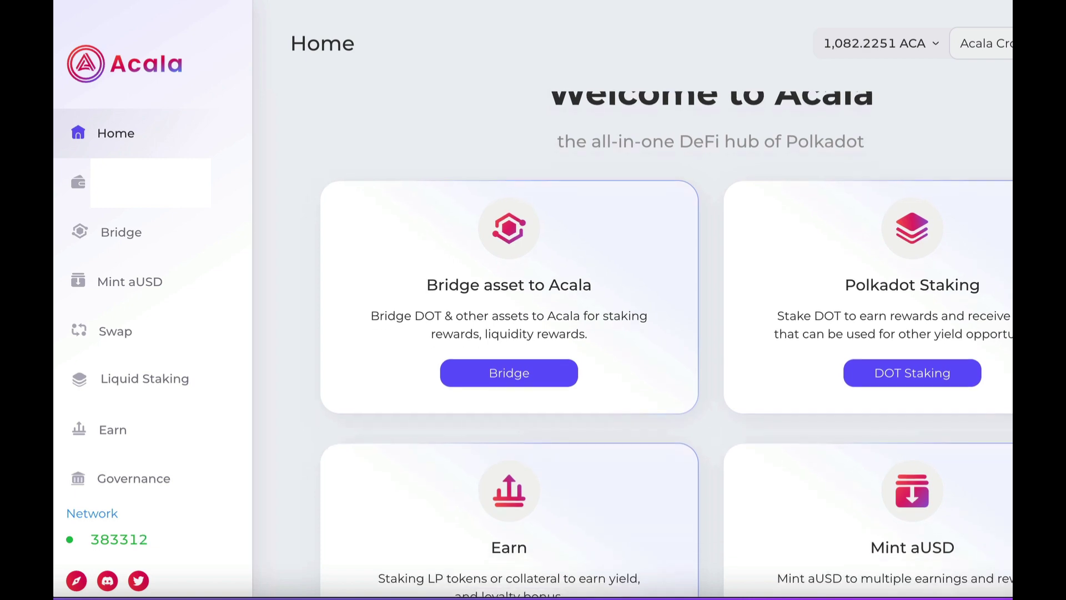
scroll(610, 344, "down", 2)
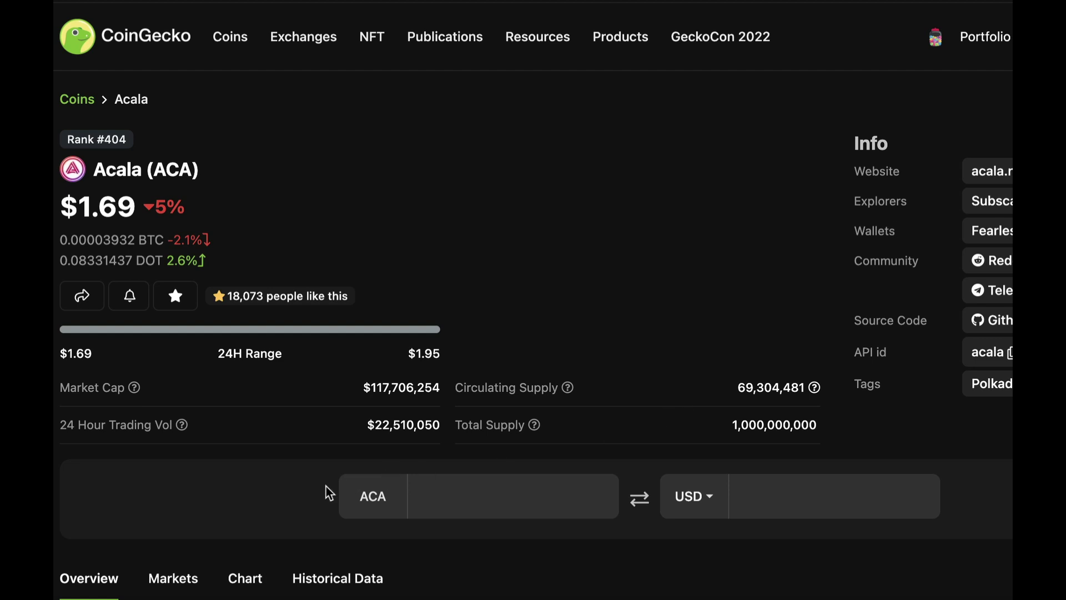
scroll(329, 492, "down", 2)
left_click(178, 481)
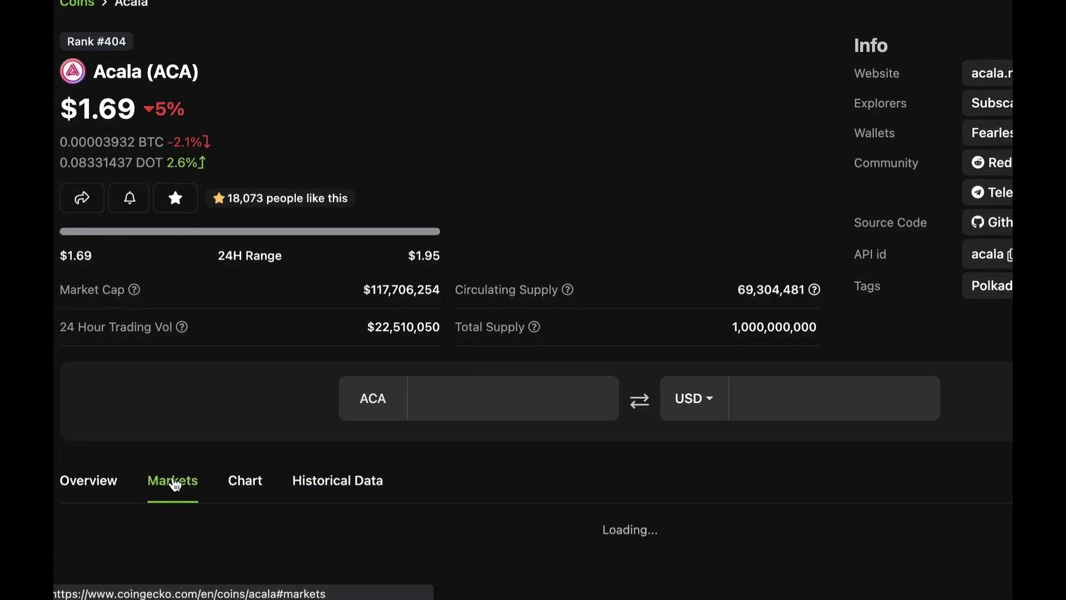
scroll(309, 457, "down", 8)
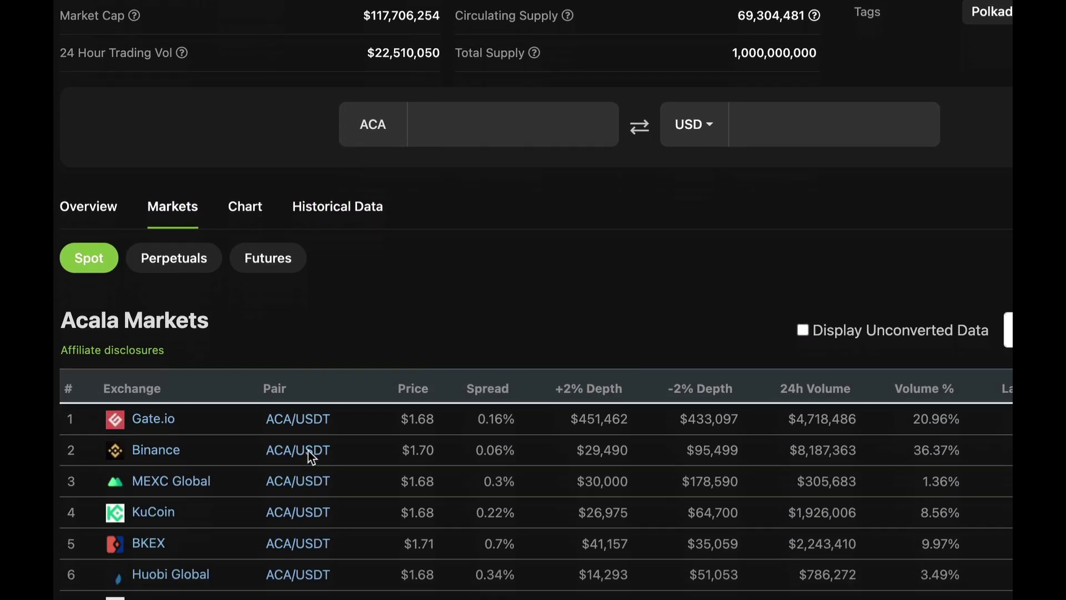
scroll(310, 457, "down", 2)
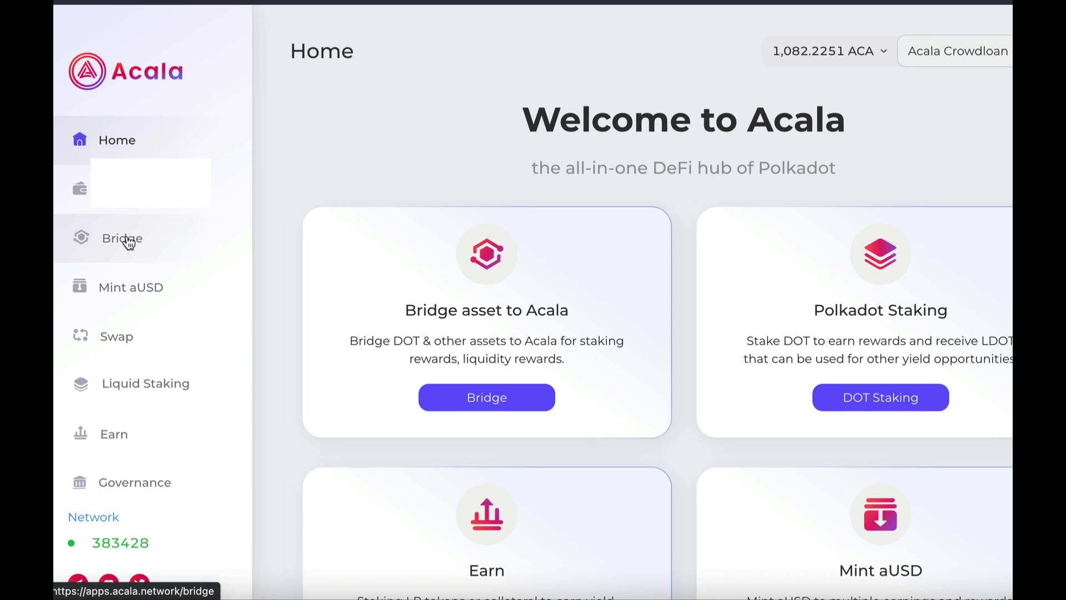
Step: Open the wiki's DOT Bridge article from the Bridging DOT dialog and read through its limitations
left_click(128, 240)
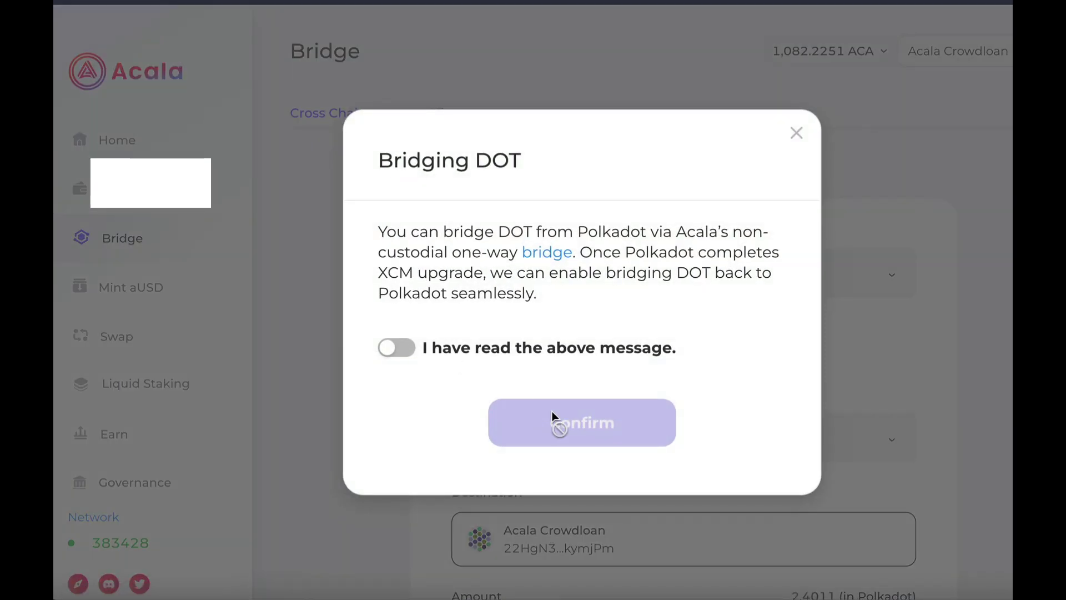
left_click(548, 251)
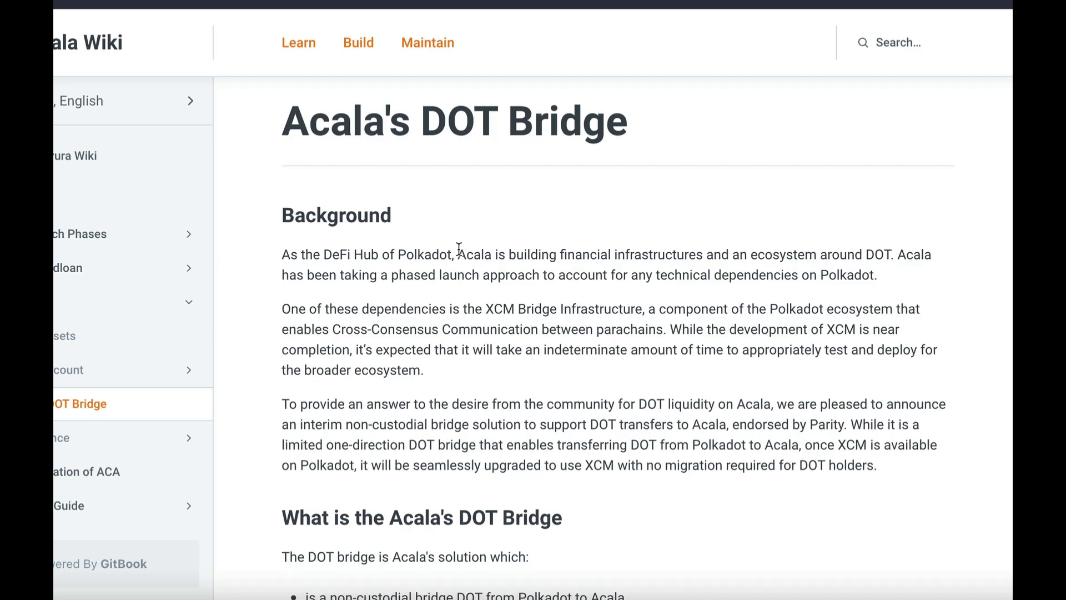
scroll(494, 361, "down", 3)
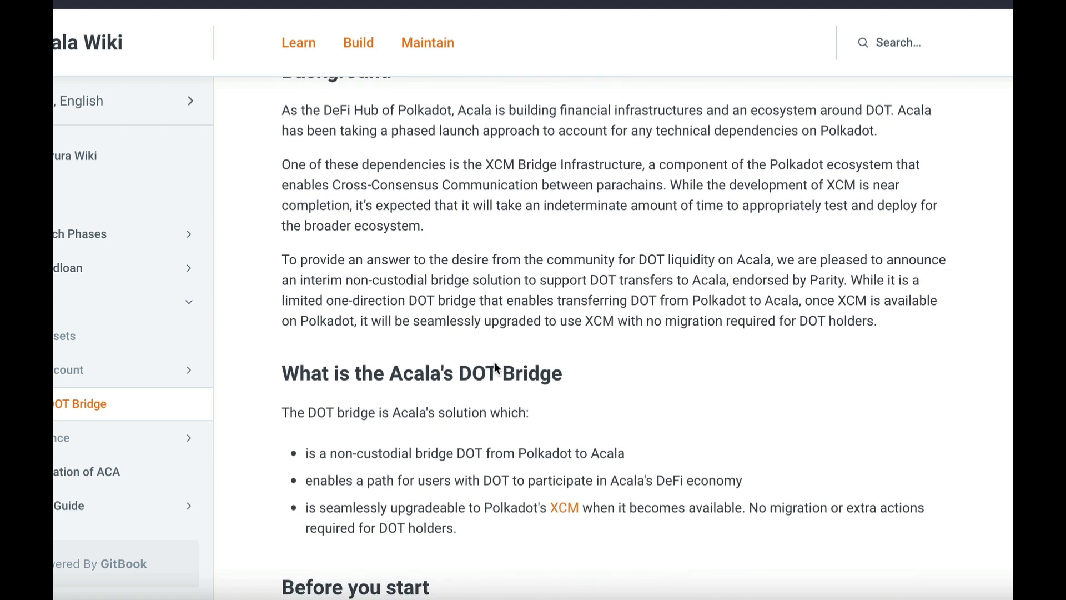
scroll(494, 361, "down", 5)
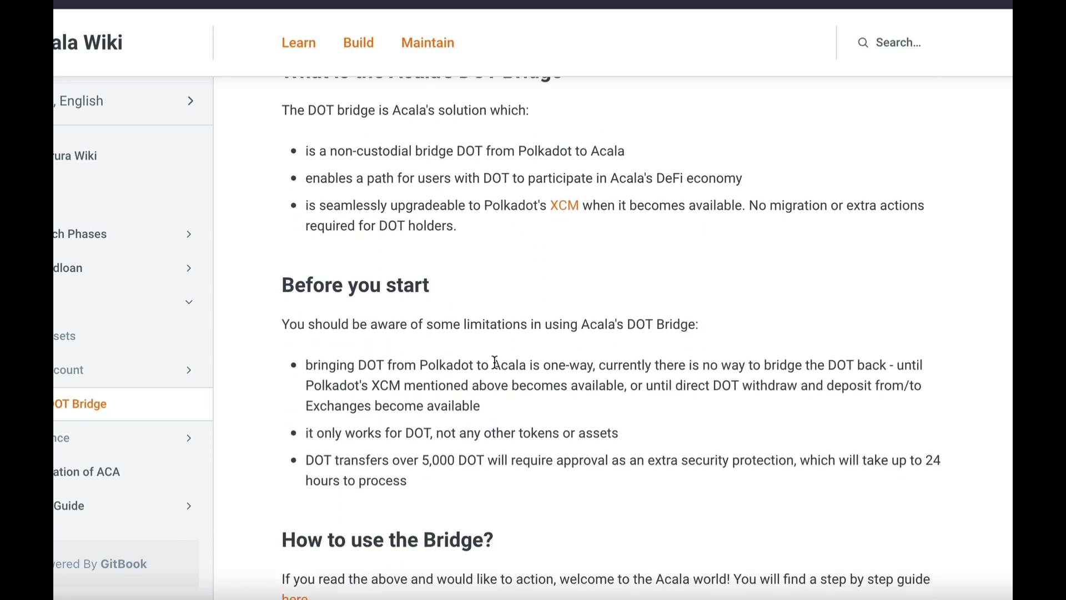
scroll(494, 362, "down", 2)
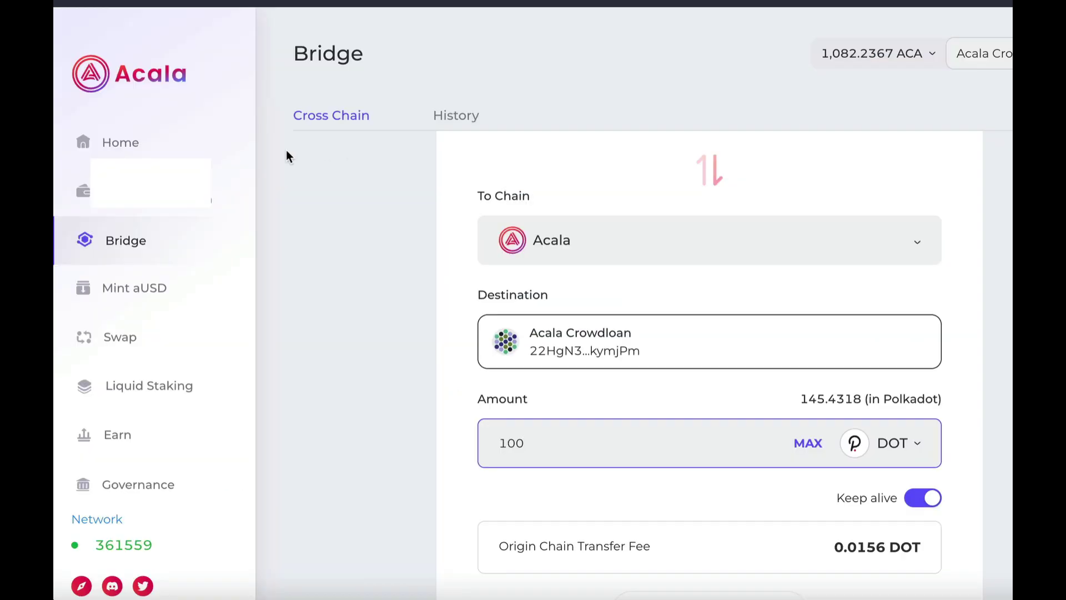
Step: Return to Bridge and accept the one-way bridging notice with 'I have read the above message'
left_click(115, 143)
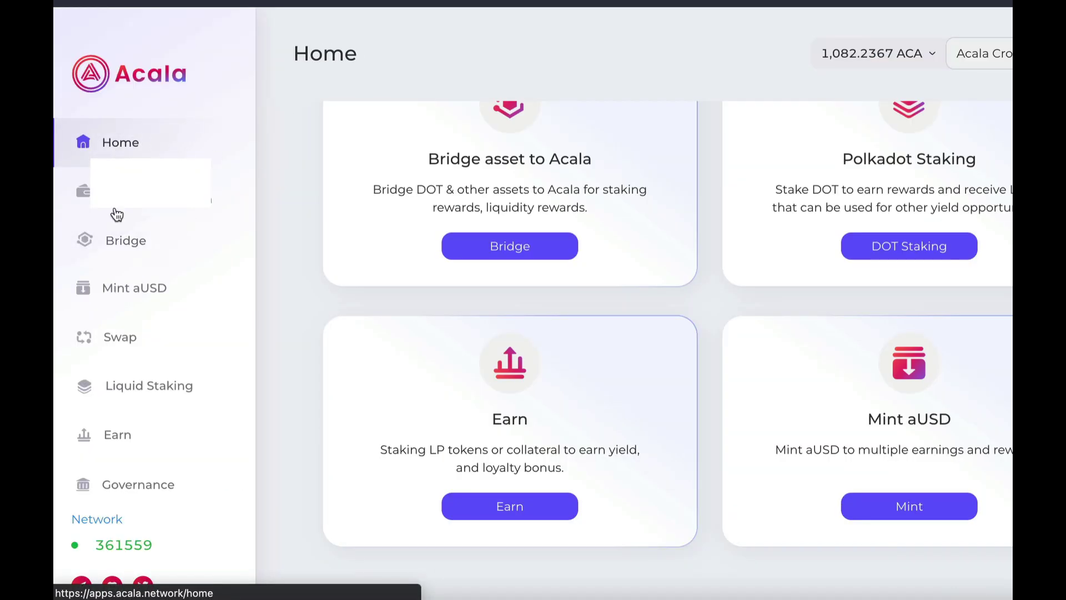
left_click(129, 243)
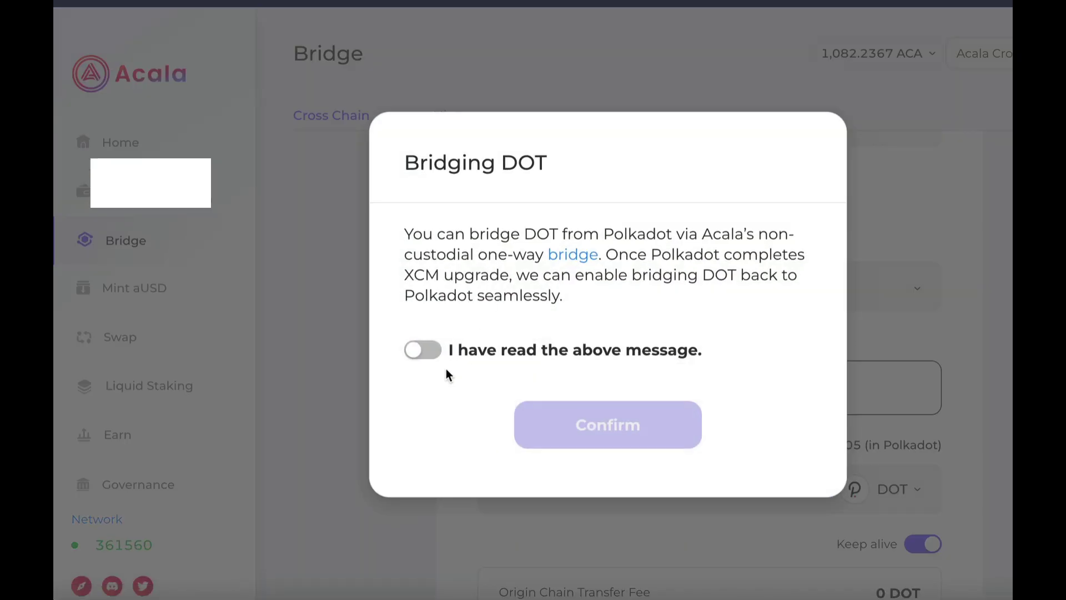
left_click(435, 352)
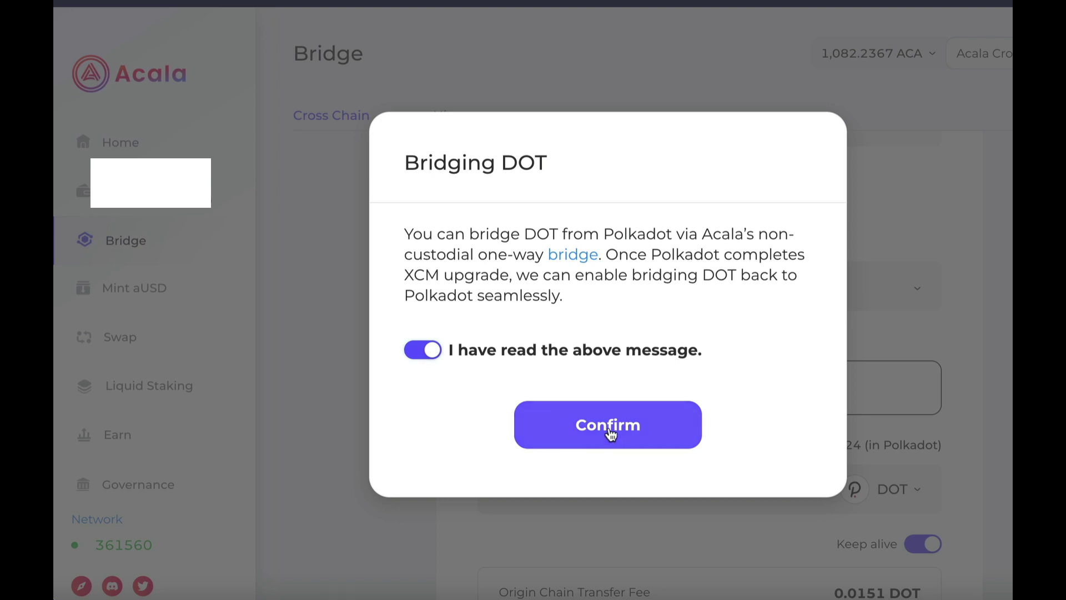
left_click(611, 433)
Step: Enter 100 DOT as the Polkadot-to-Acala amount and submit the transfer
scroll(666, 426, "down", 2)
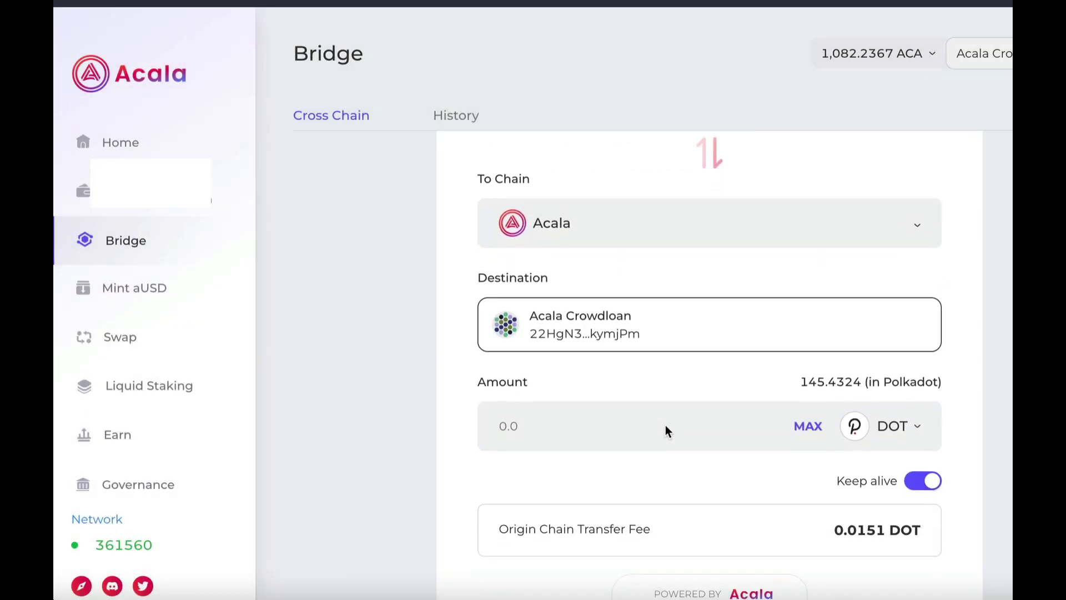
left_click(566, 419)
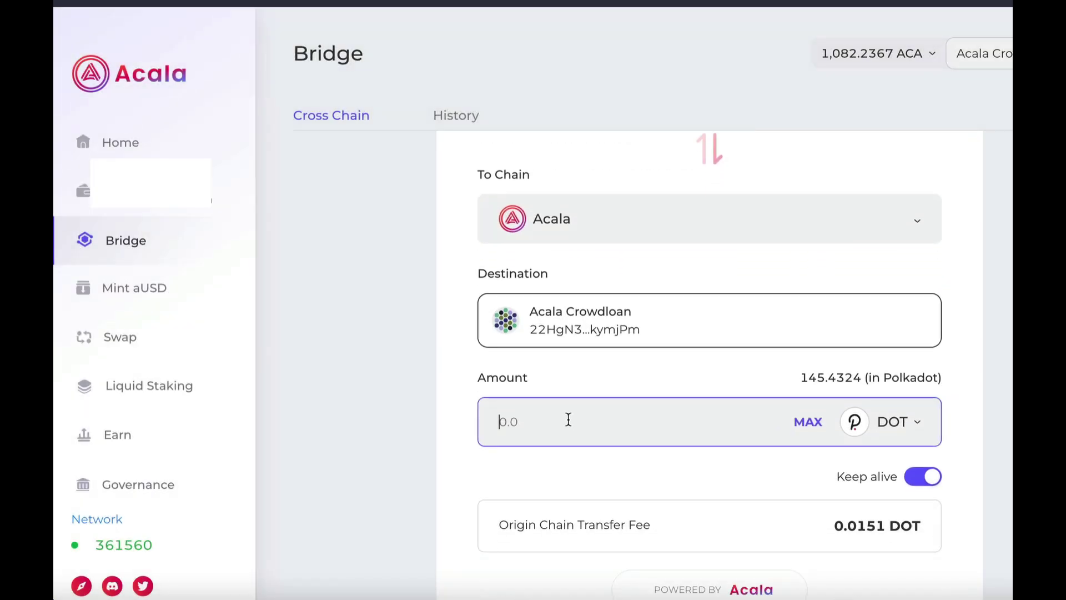
type("100")
scroll(994, 462, "down", 4)
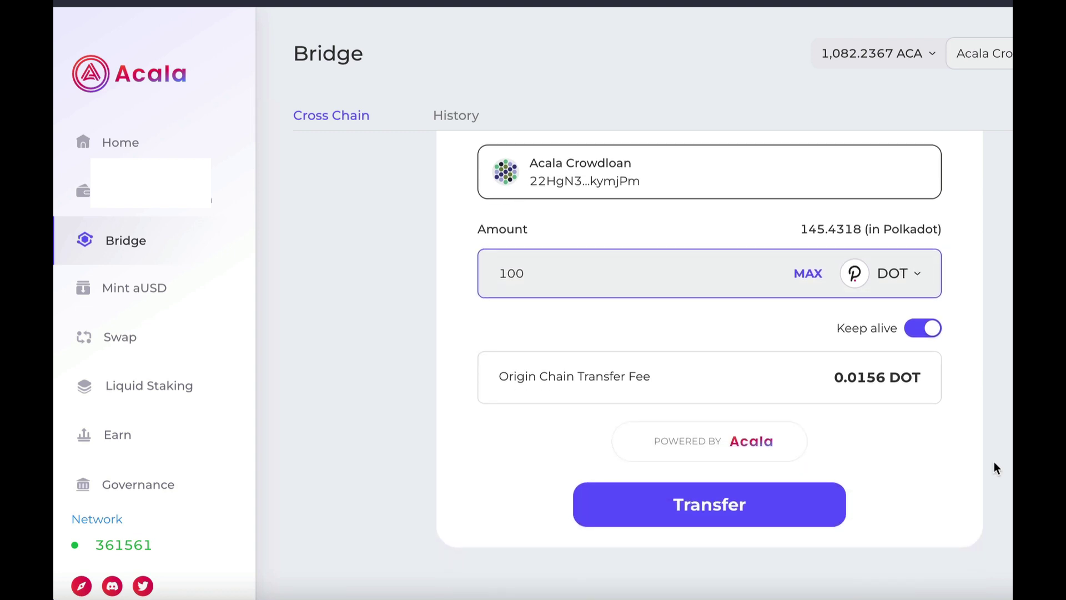
left_click(713, 505)
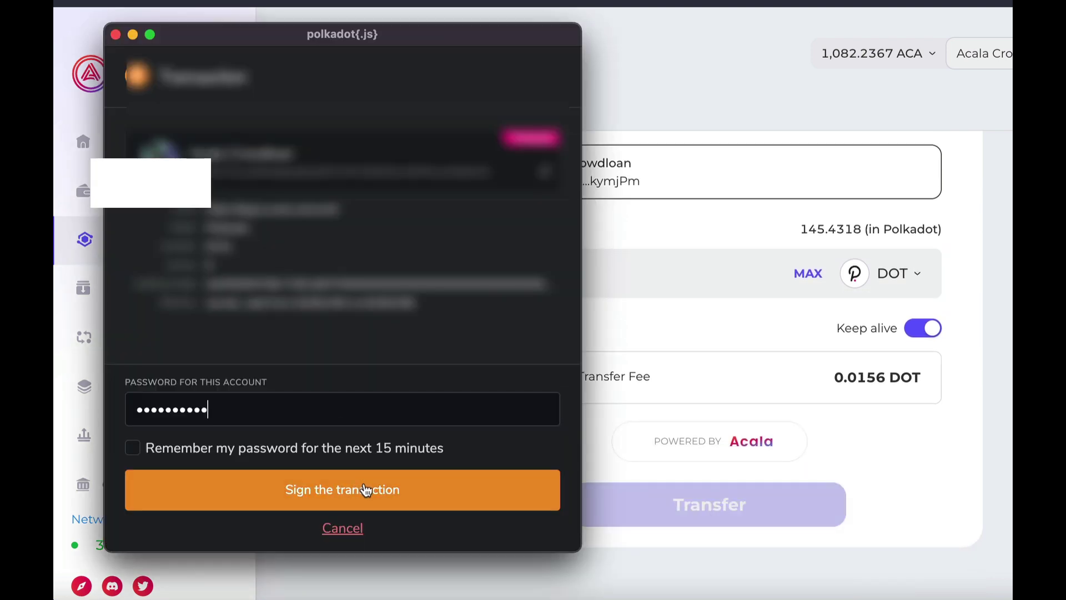
Step: Sign the 100 DOT bridge transfer in polkadot.js and dismiss the token balance list
left_click(365, 489)
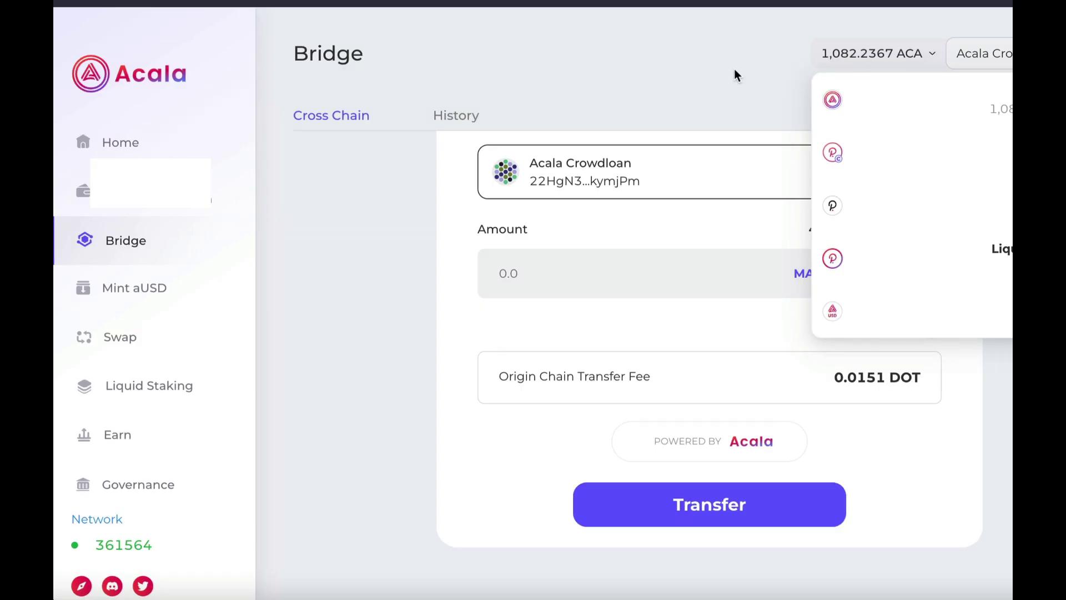
left_click(735, 69)
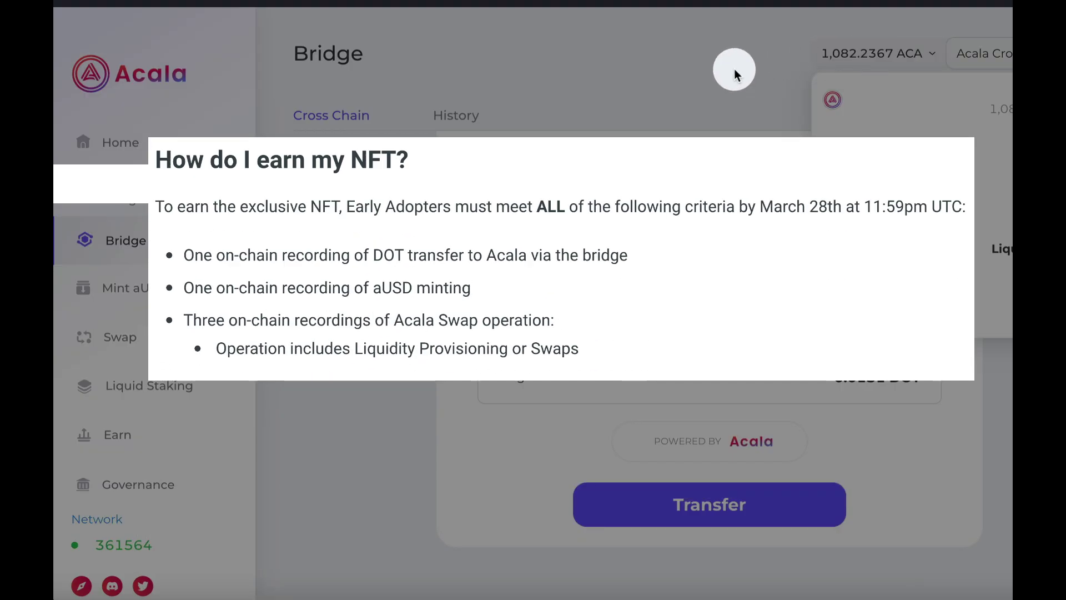
left_click(735, 69)
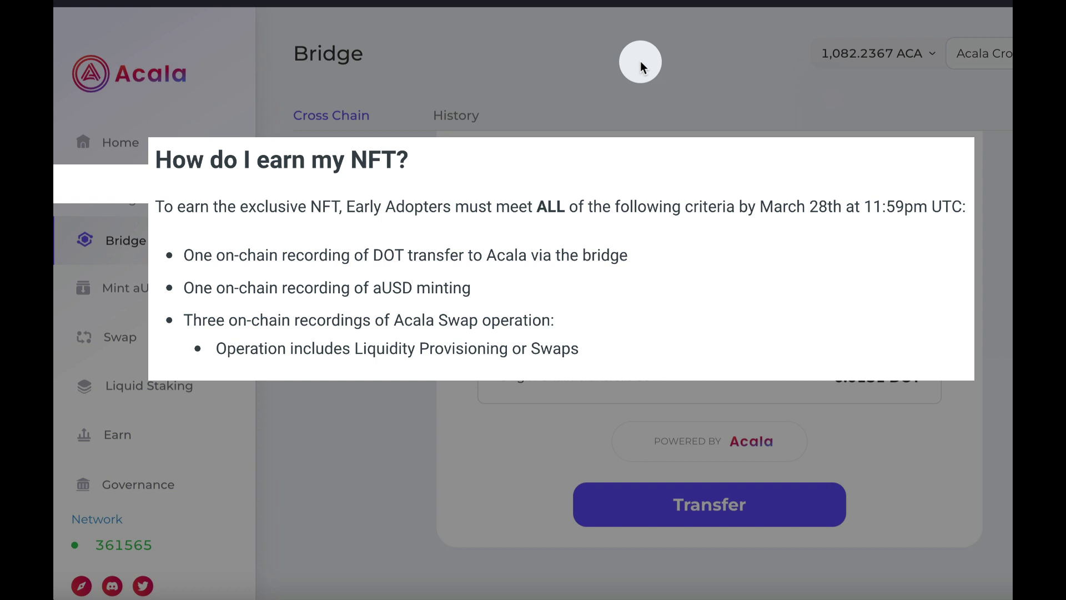
left_click(927, 55)
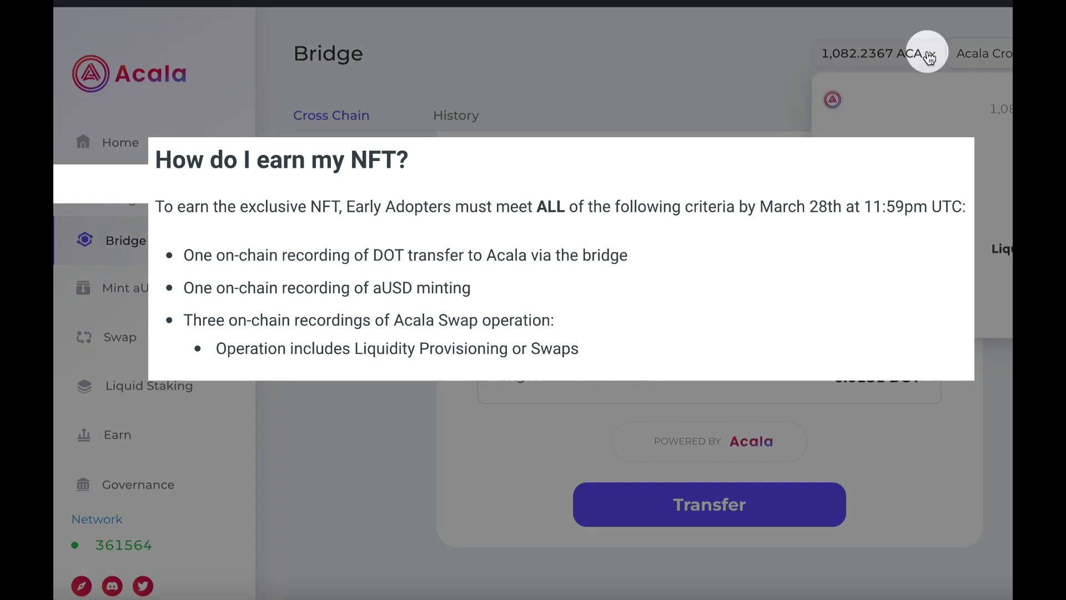
left_click(734, 69)
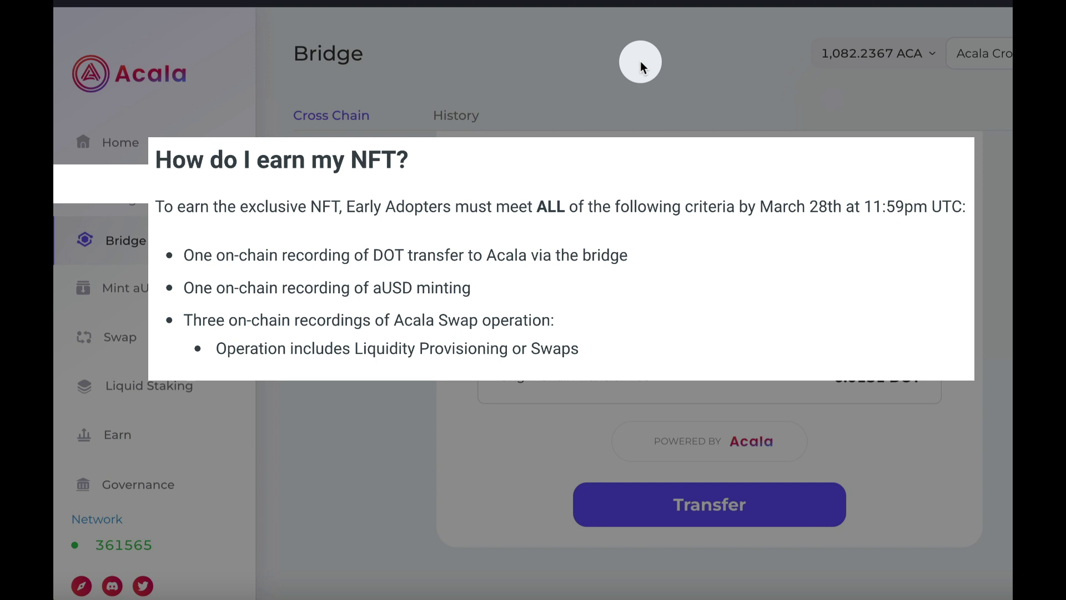
Step: On Mint aUSD, pick LCDOT as the vault collateral and advance to the deposit form
left_click(931, 54)
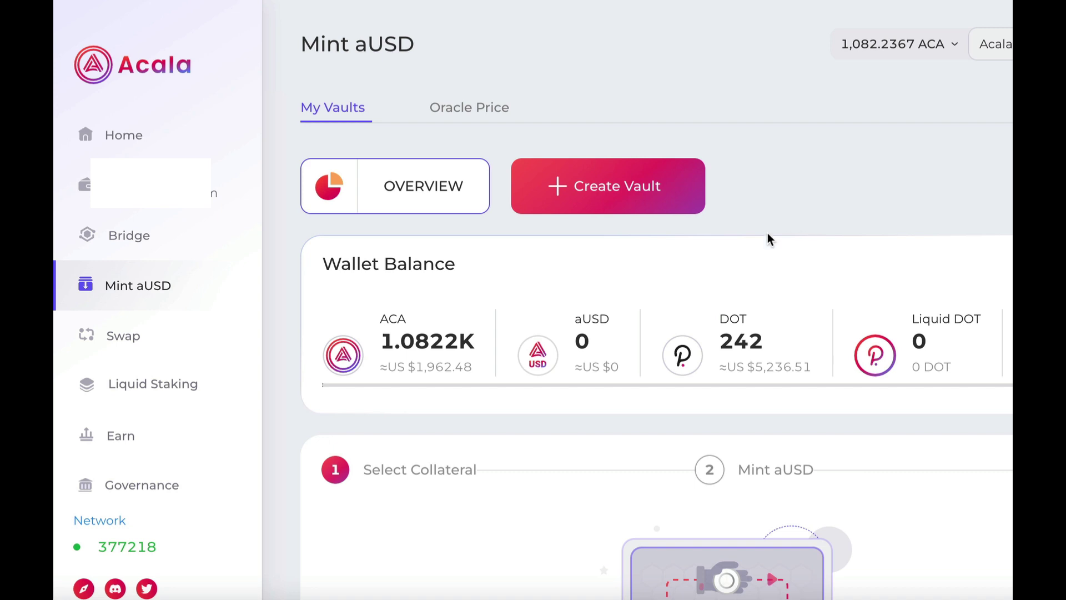
scroll(541, 443, "down", 4)
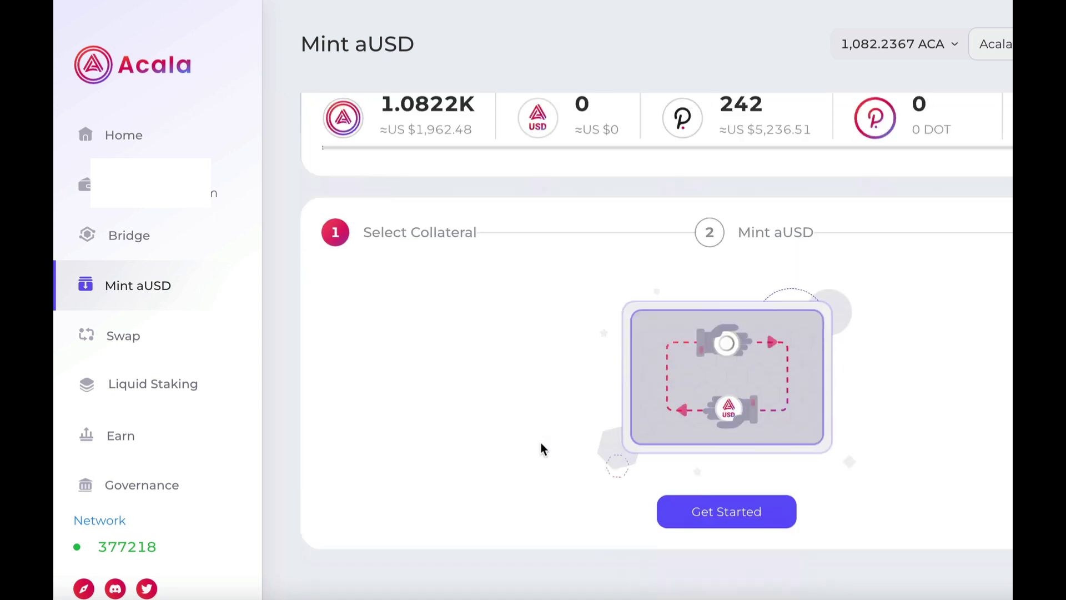
scroll(541, 443, "up", 3)
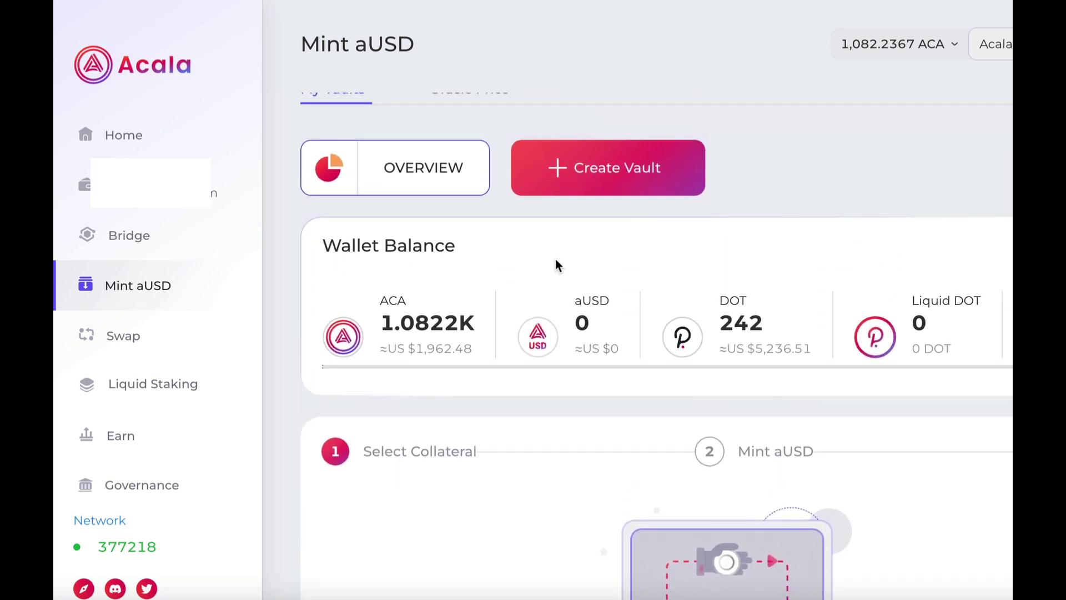
scroll(472, 366, "down", 2)
scroll(472, 367, "down", 3)
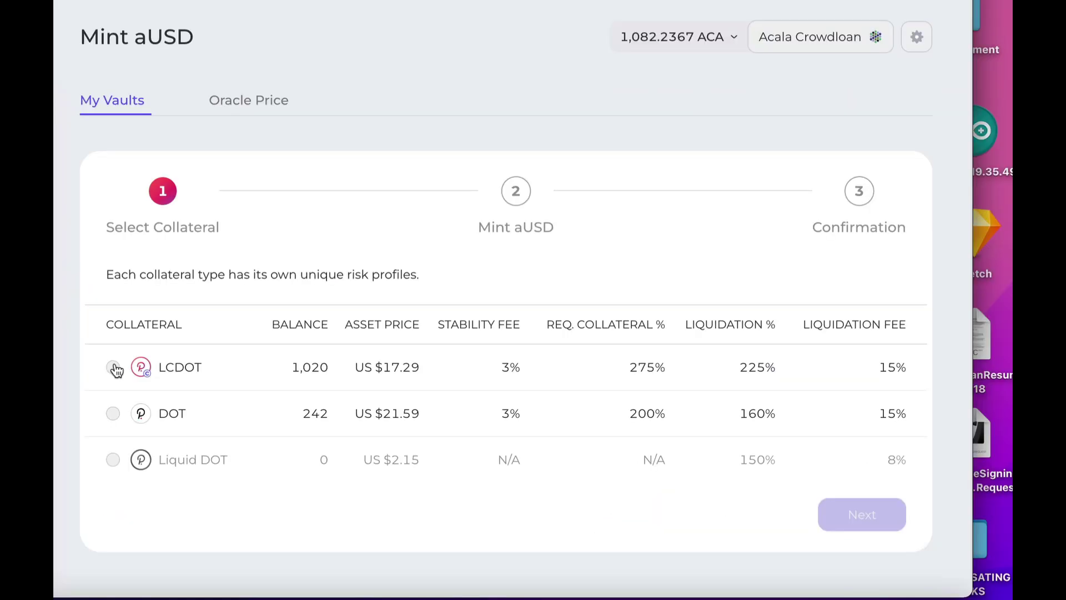
left_click(114, 368)
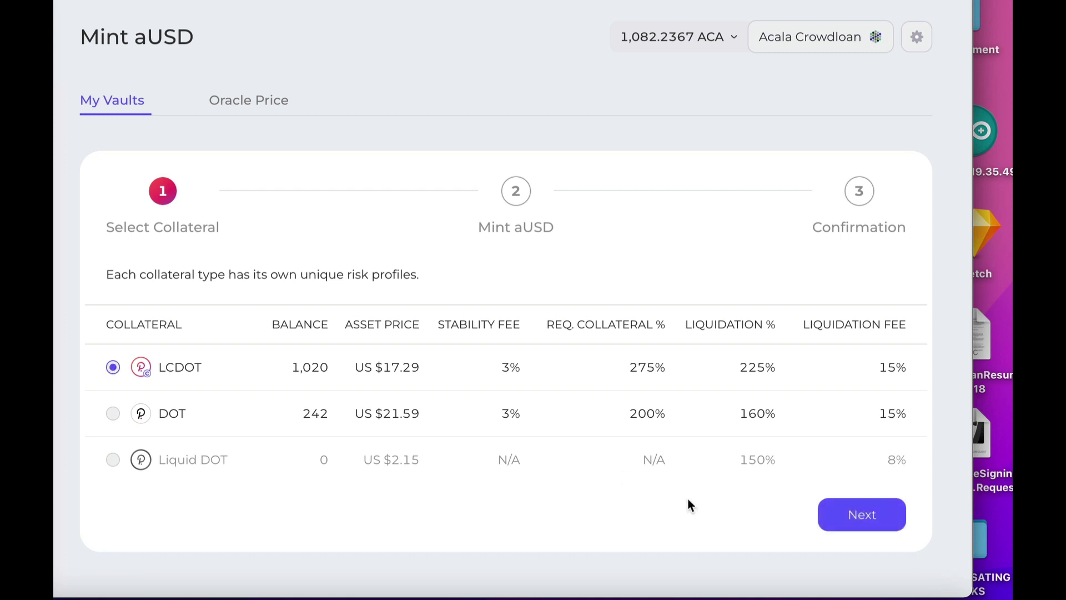
left_click(848, 516)
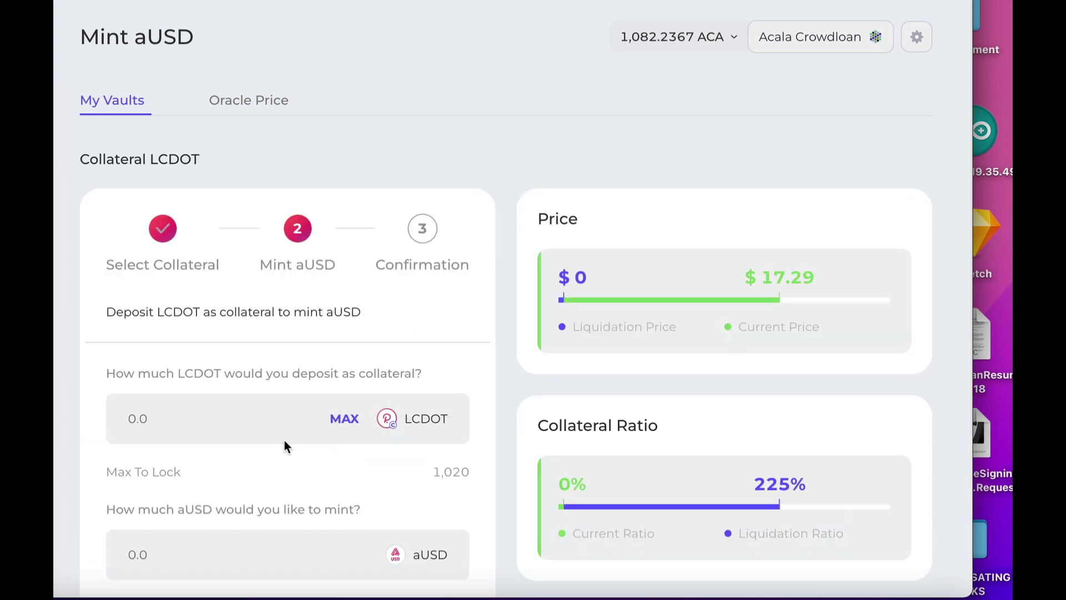
Step: Enter 100 LCDOT collateral and 100 aUSD to mint, giving a 1,730.46% ratio
left_click(169, 412)
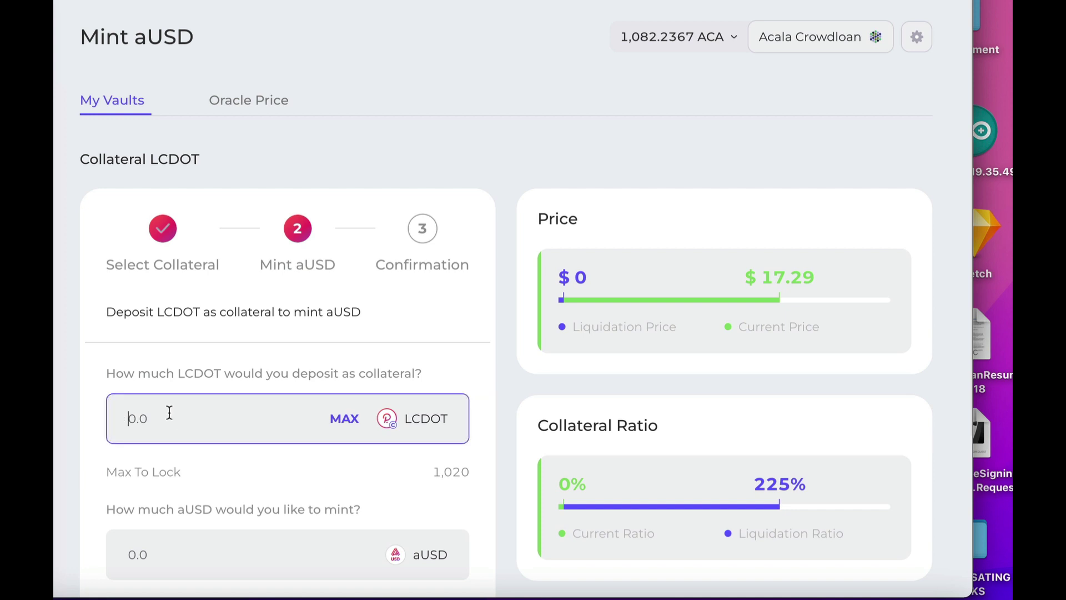
type("100")
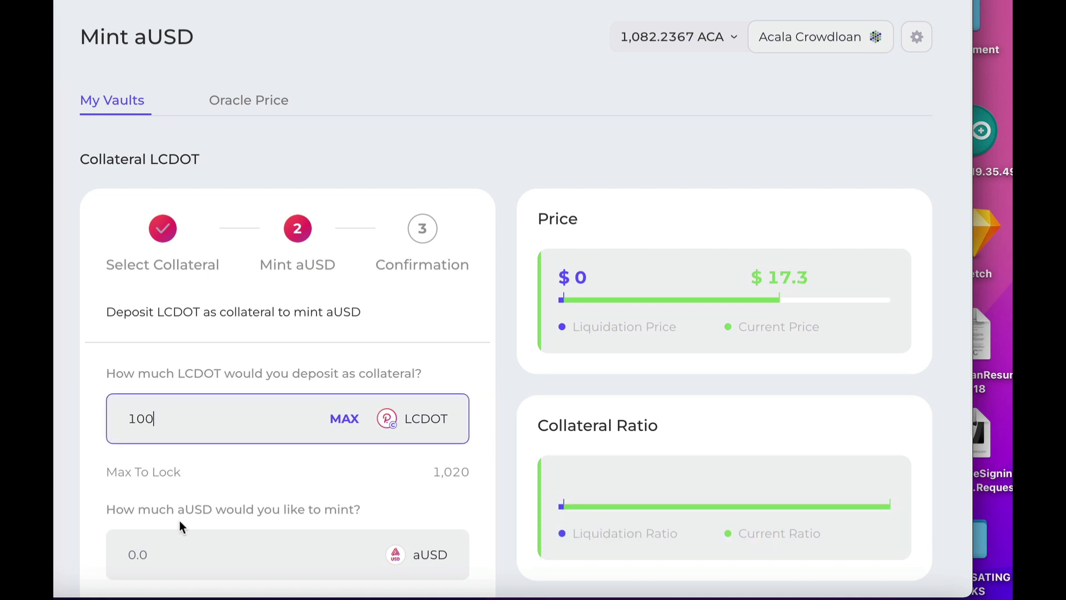
scroll(216, 536, "down", 2)
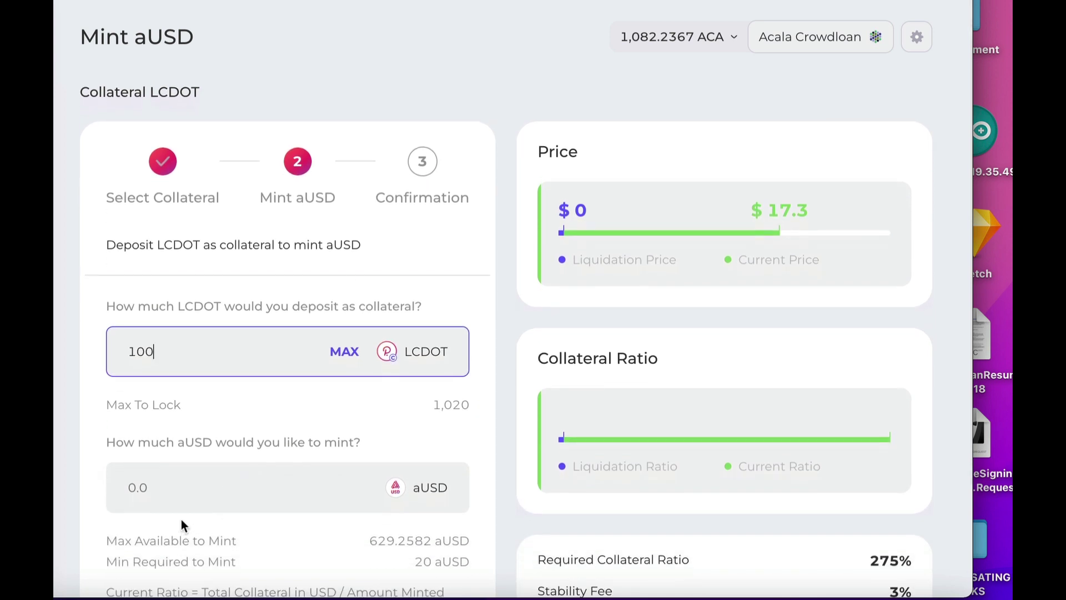
left_click(165, 484)
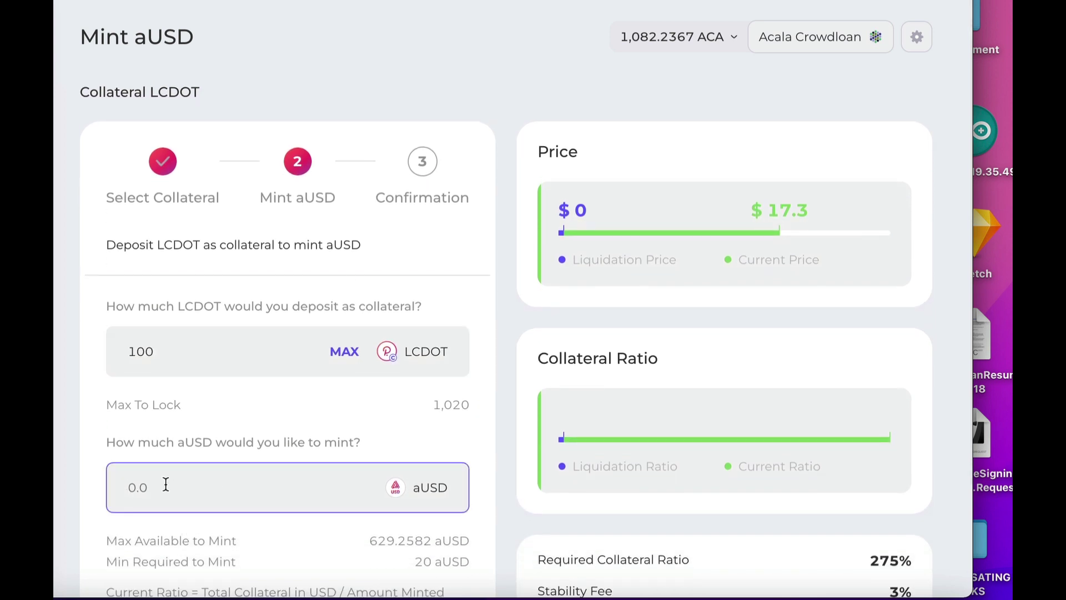
type("100")
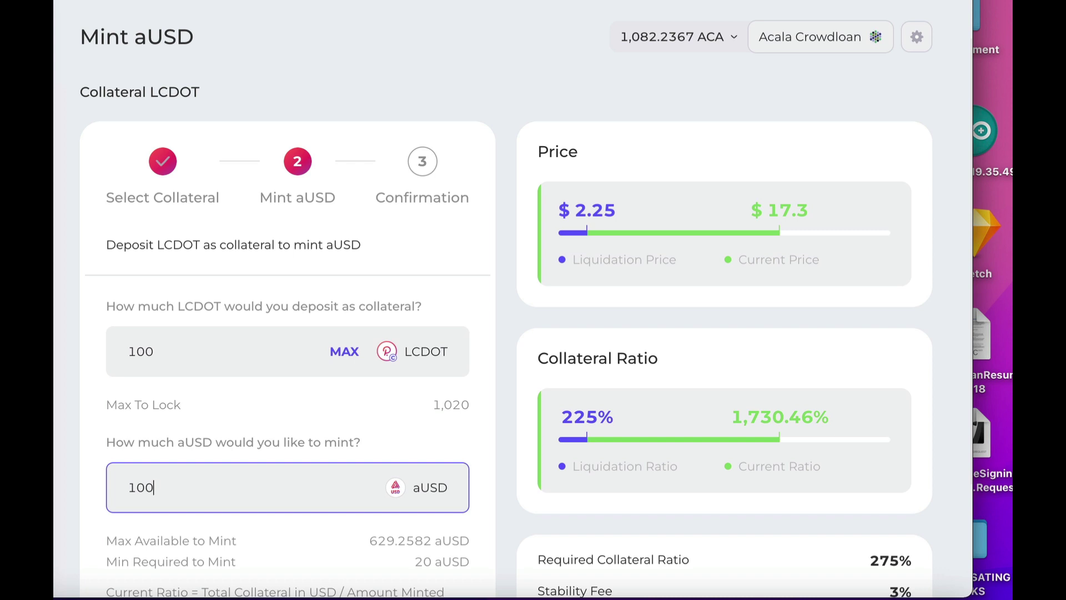
scroll(355, 493, "down", 3)
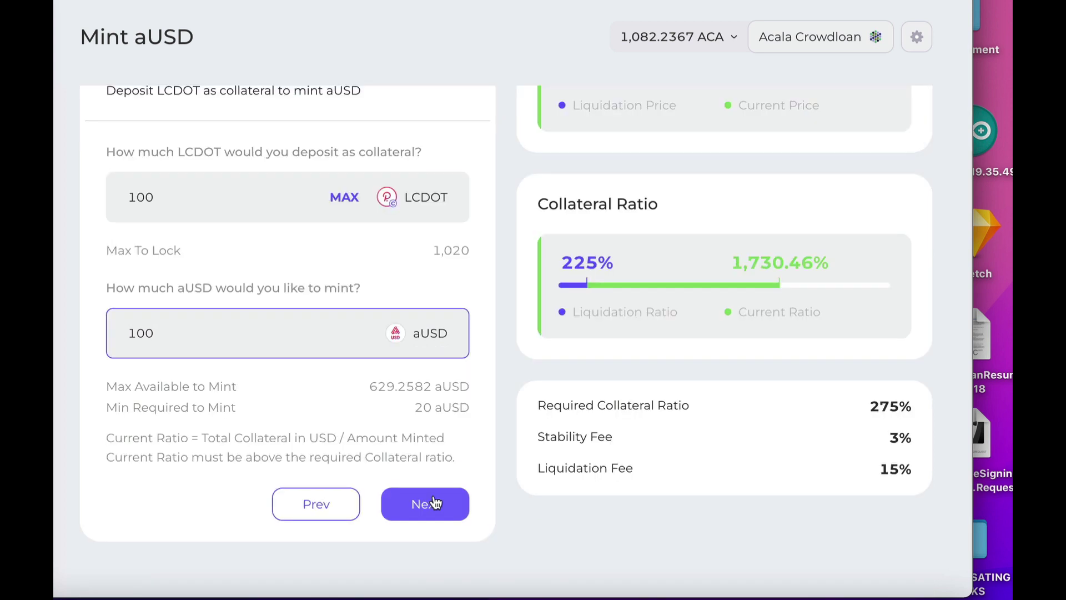
Step: Confirm and sign creation of the 100 LCDOT / 100 aUSD vault, then return to My Vaults
left_click(435, 503)
left_click(417, 459)
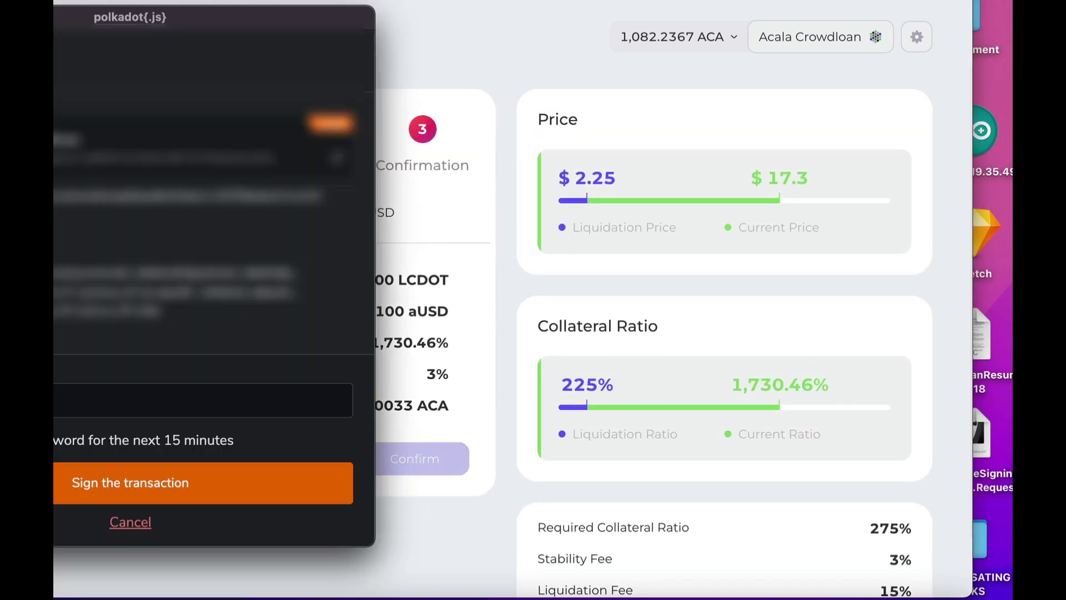
left_click(79, 483)
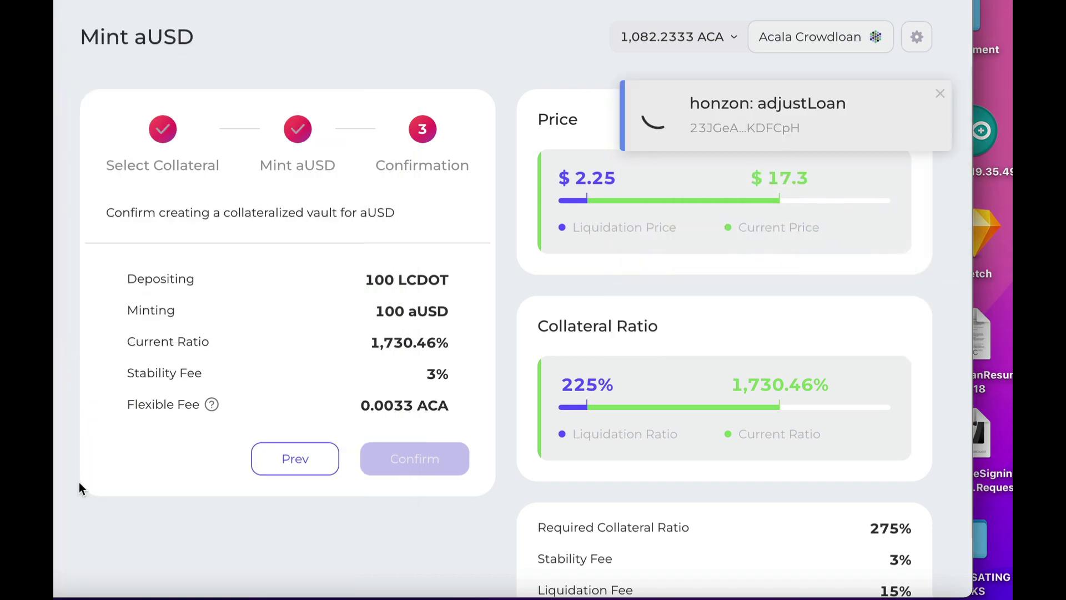
left_click(133, 292)
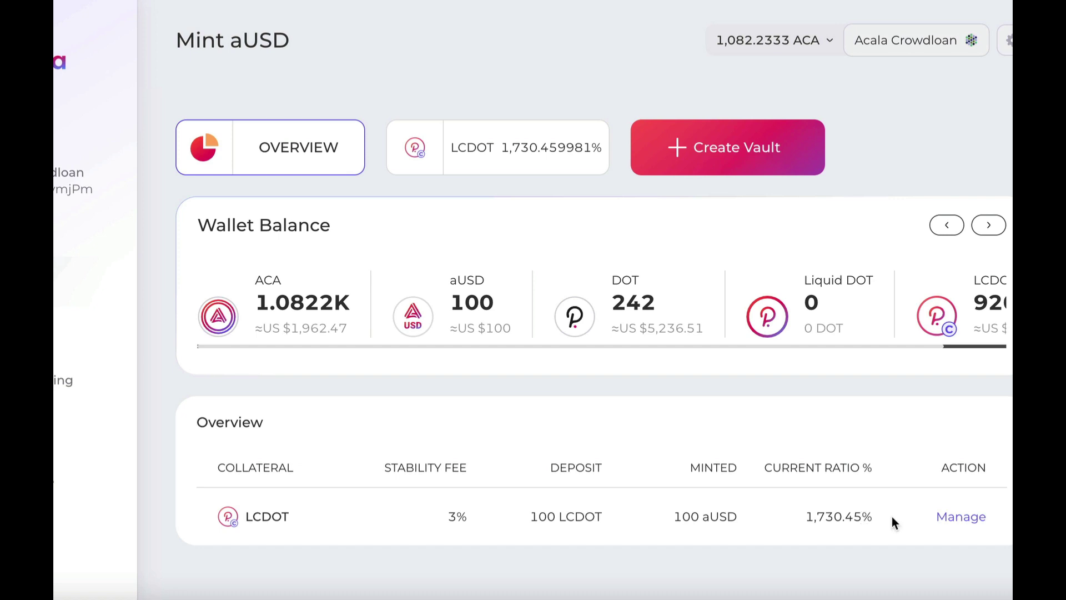
Step: Open Manage on the LCDOT vault and review its 100 aUSD owed and 100 LCDOT collateral
left_click(967, 517)
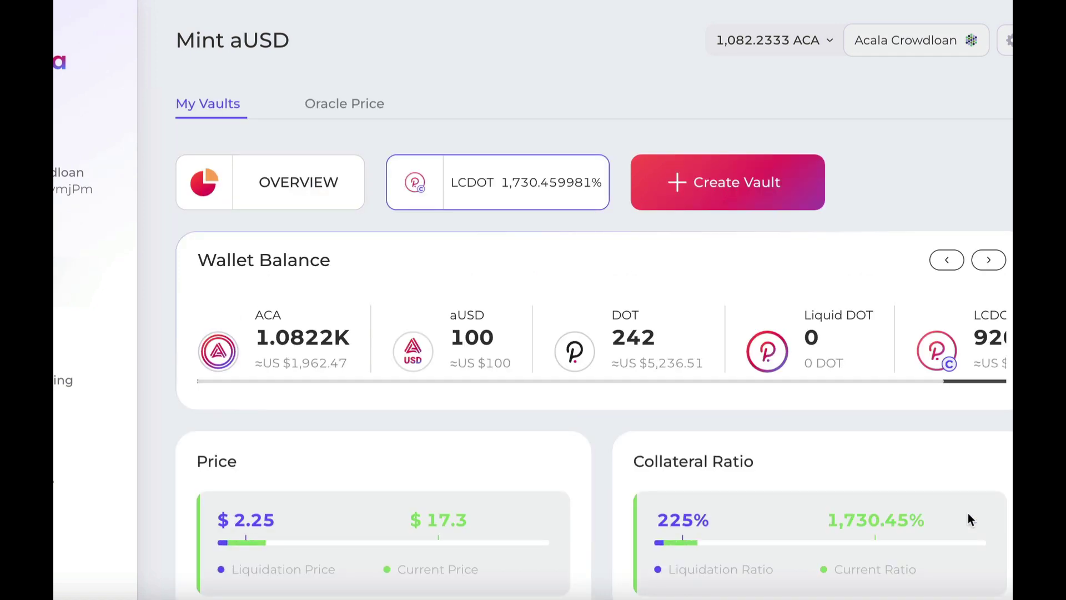
scroll(848, 490, "down", 5)
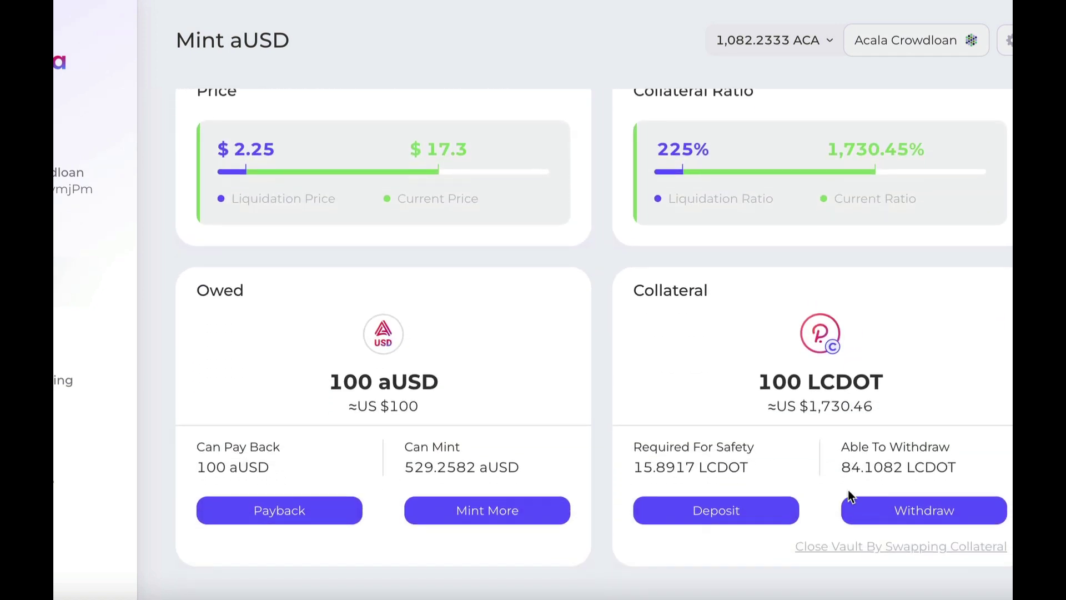
scroll(565, 408, "down", 1)
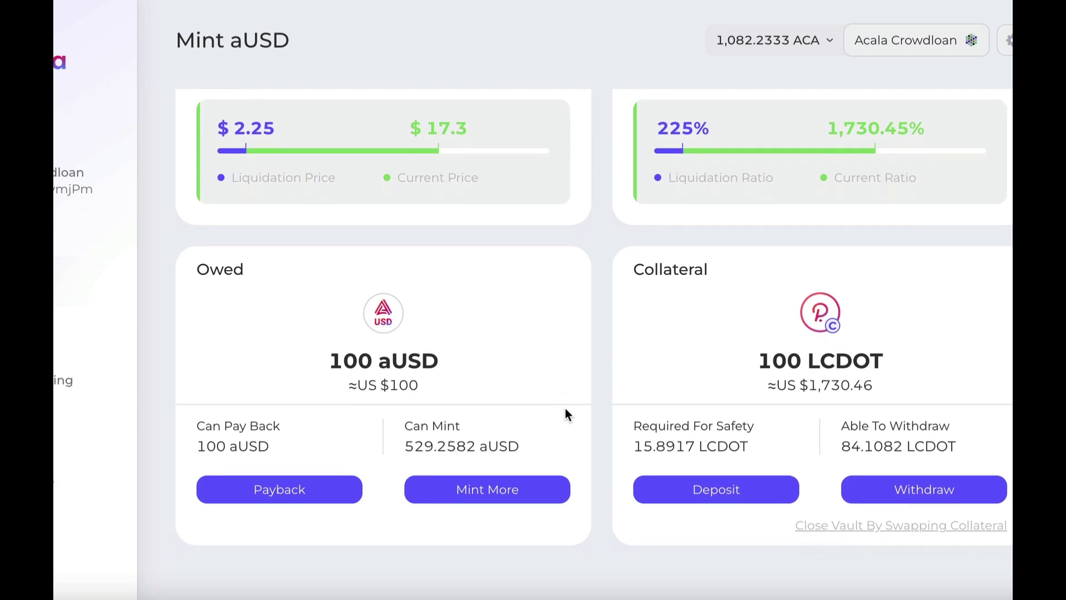
scroll(565, 408, "up", 1)
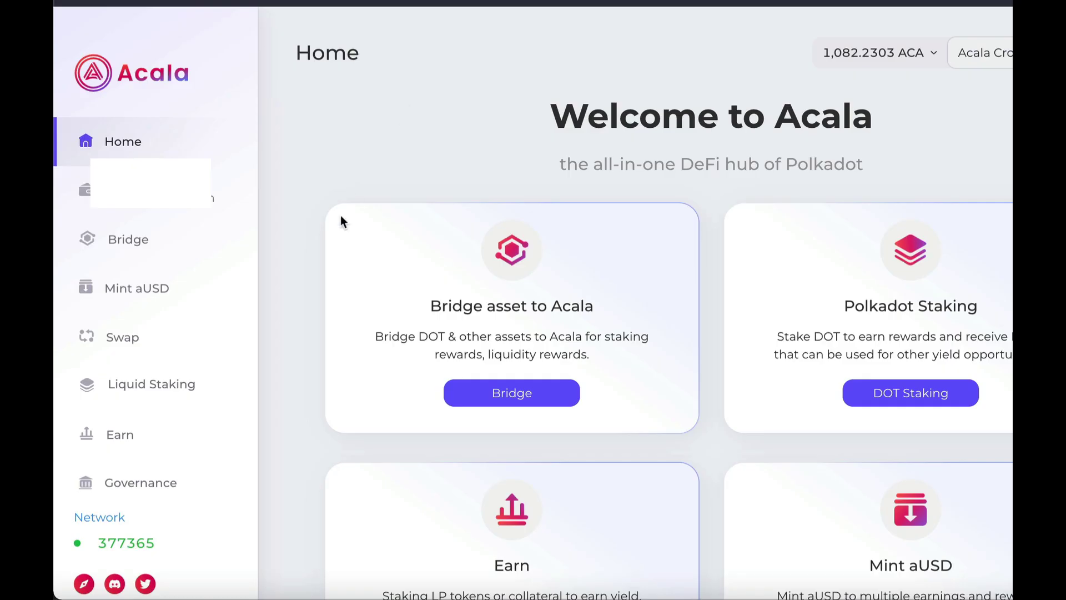
Step: On the Swap page, exchange 2 DOT for about 2.86 LCDOT
scroll(305, 297, "down", 1)
left_click(129, 335)
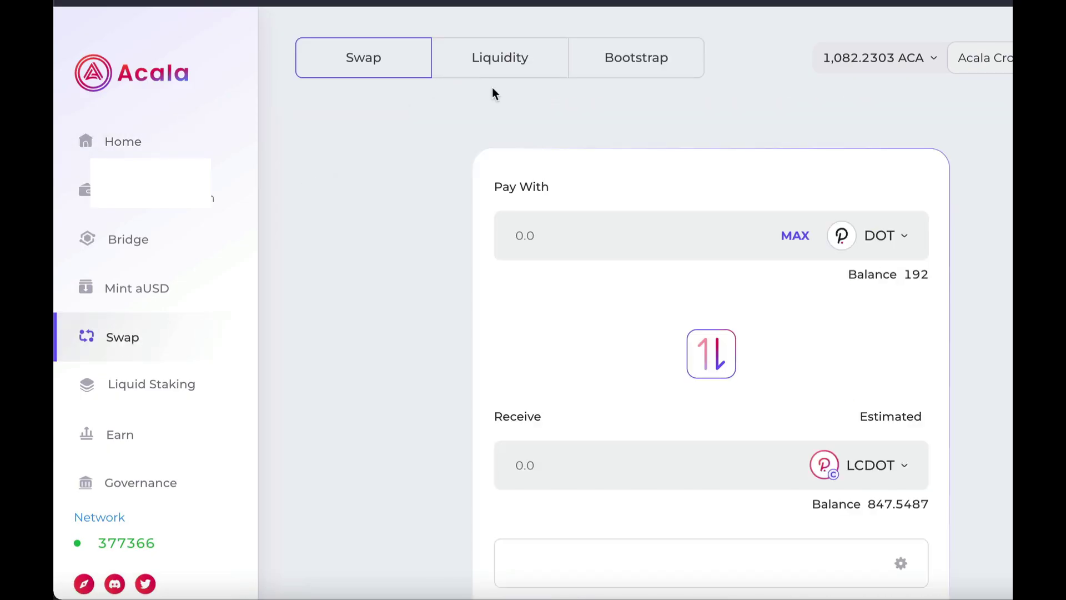
left_click(539, 239)
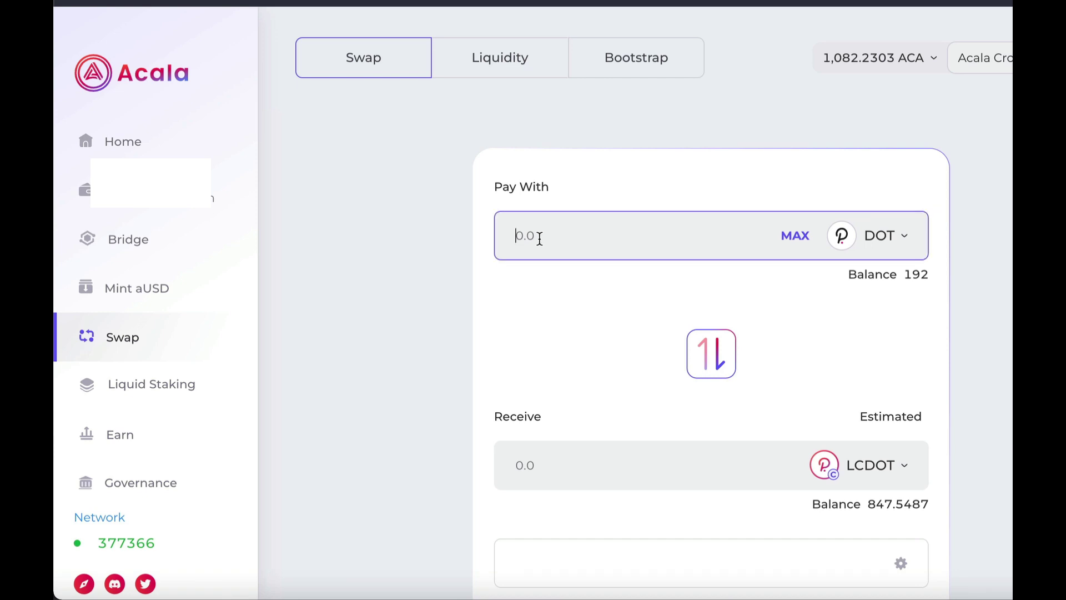
type("2")
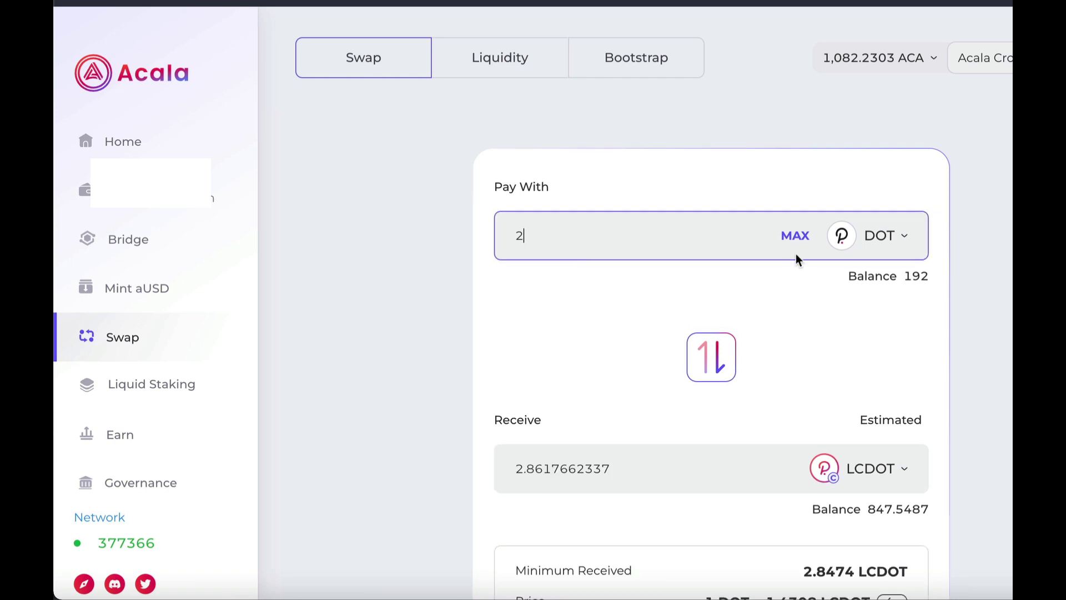
scroll(644, 421, "down", 1)
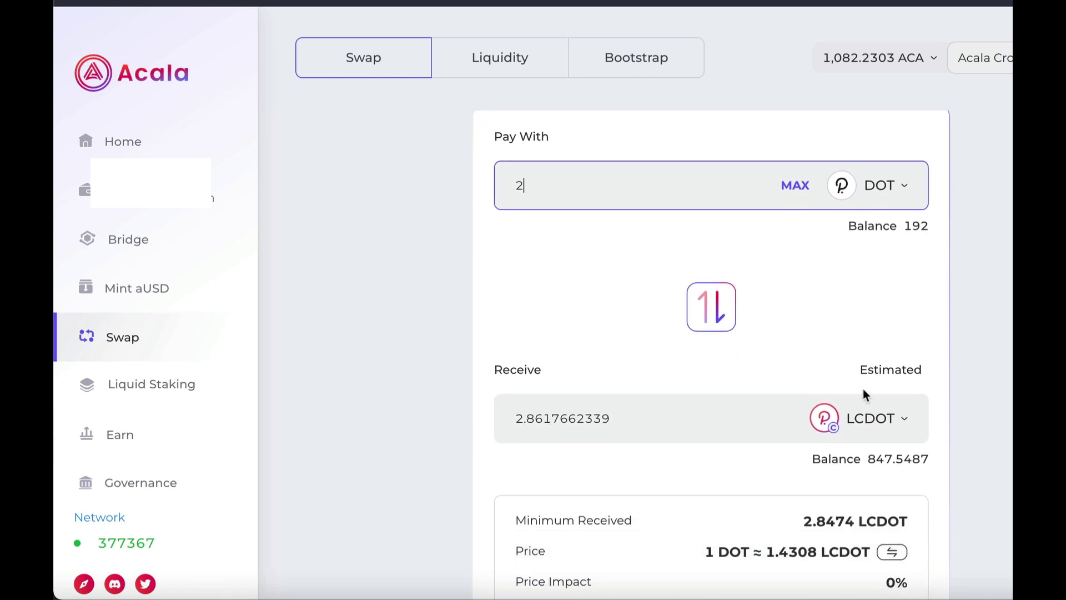
scroll(976, 400, "down", 4)
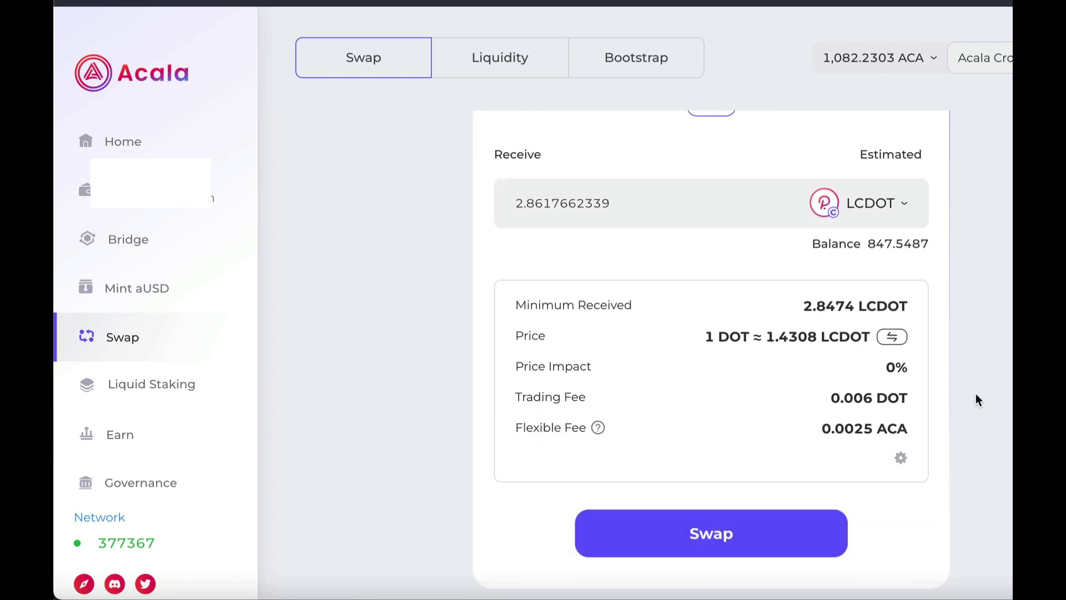
left_click(719, 533)
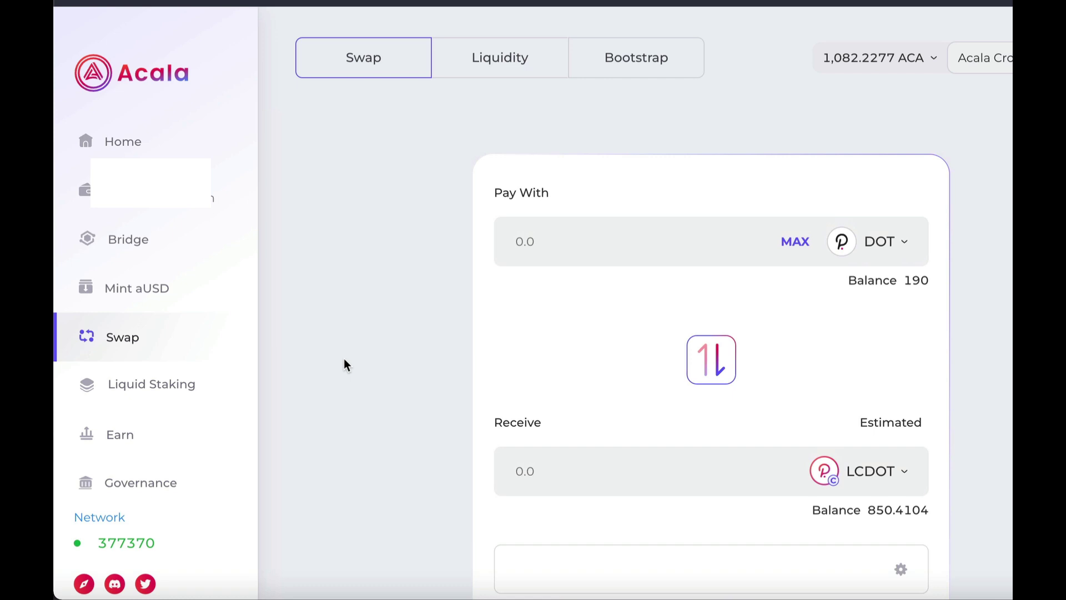
Step: Swap 2.869 LCDOT back into about 1.99 DOT and sign the transaction
scroll(345, 365, "down", 2)
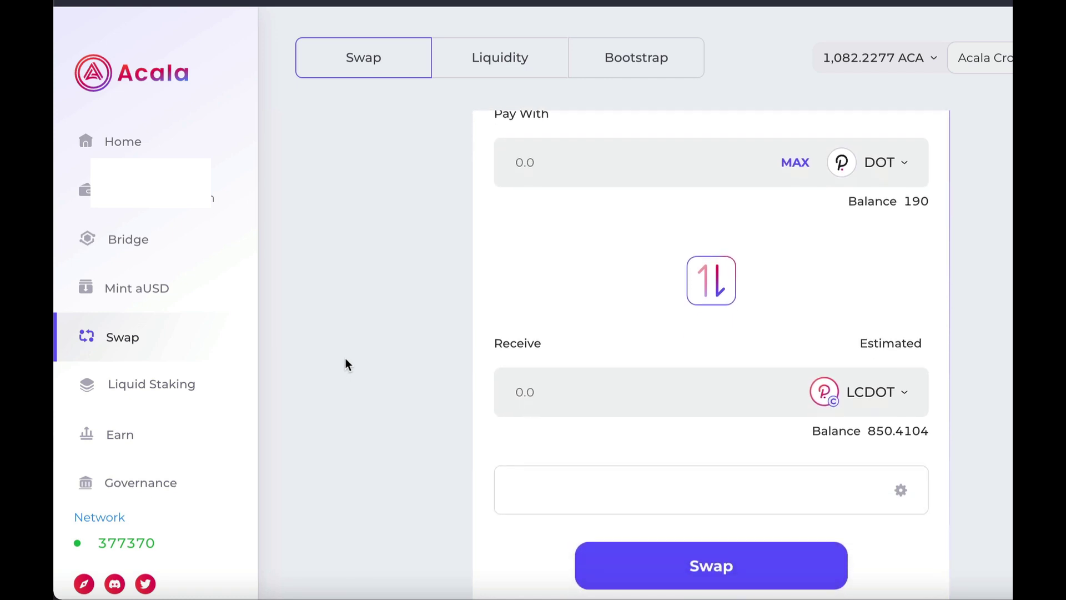
left_click(905, 165)
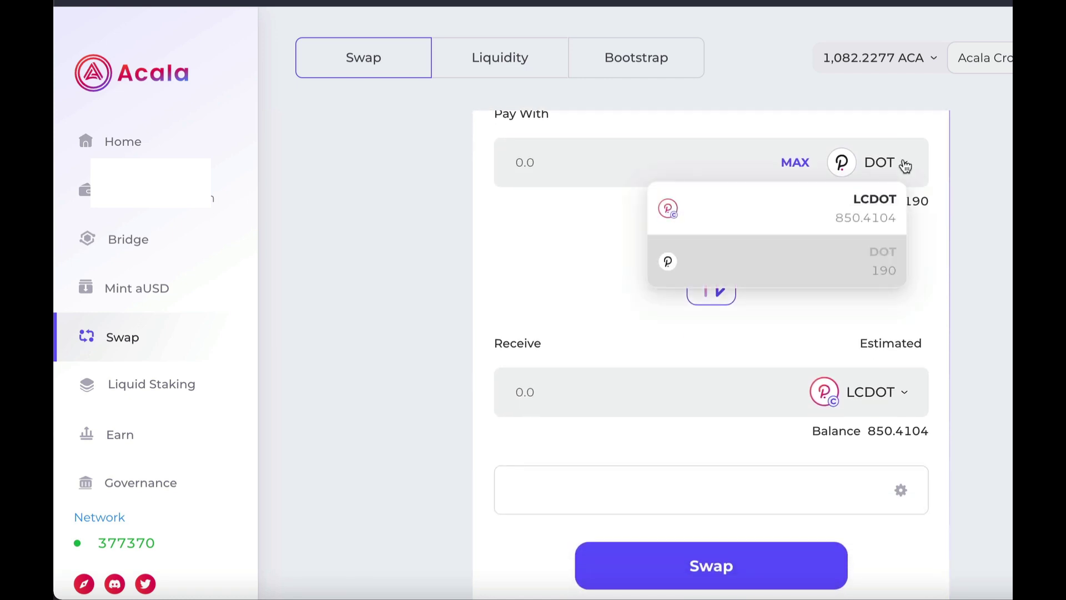
left_click(838, 207)
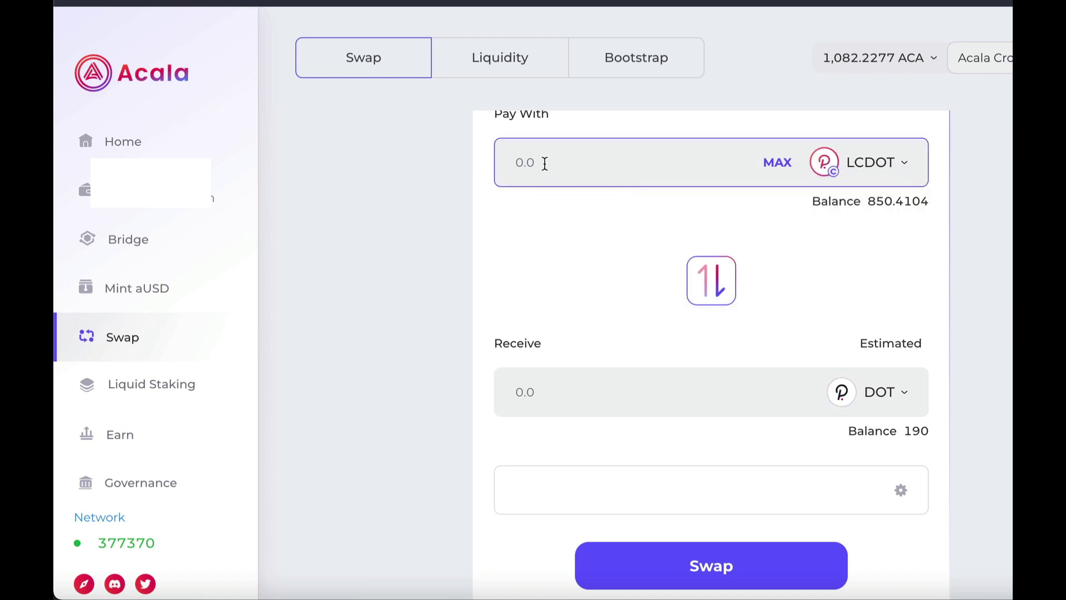
type("2")
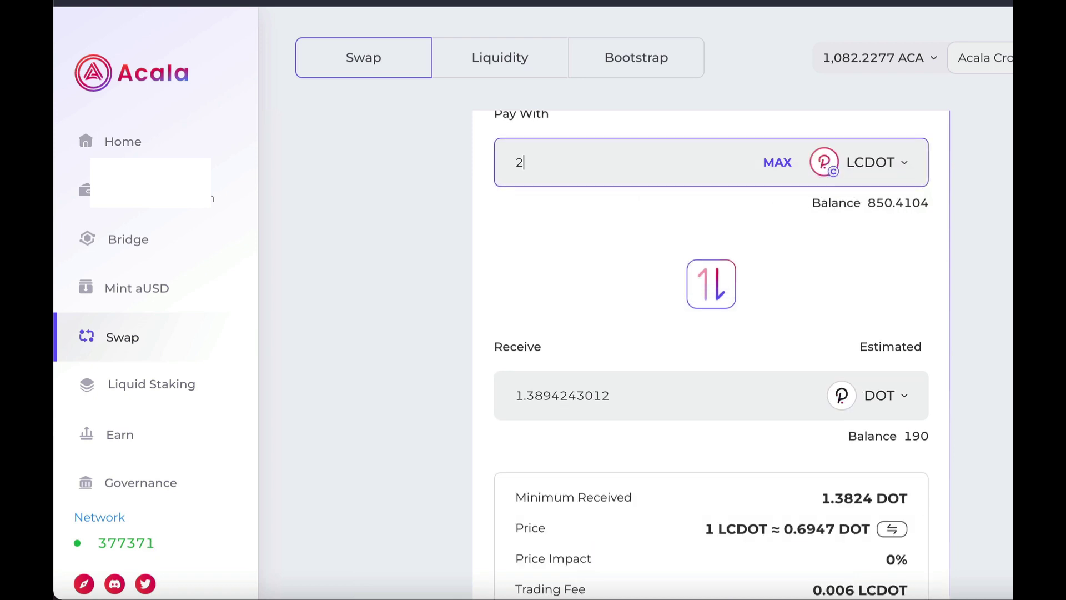
type(".869")
scroll(957, 336, "down", 5)
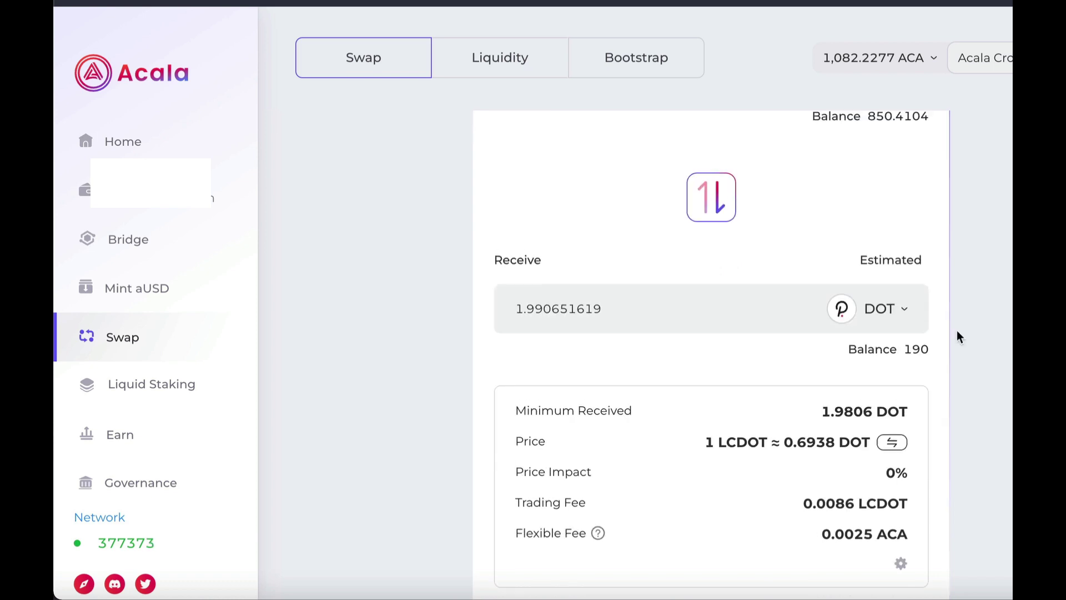
left_click(739, 546)
left_click(392, 488)
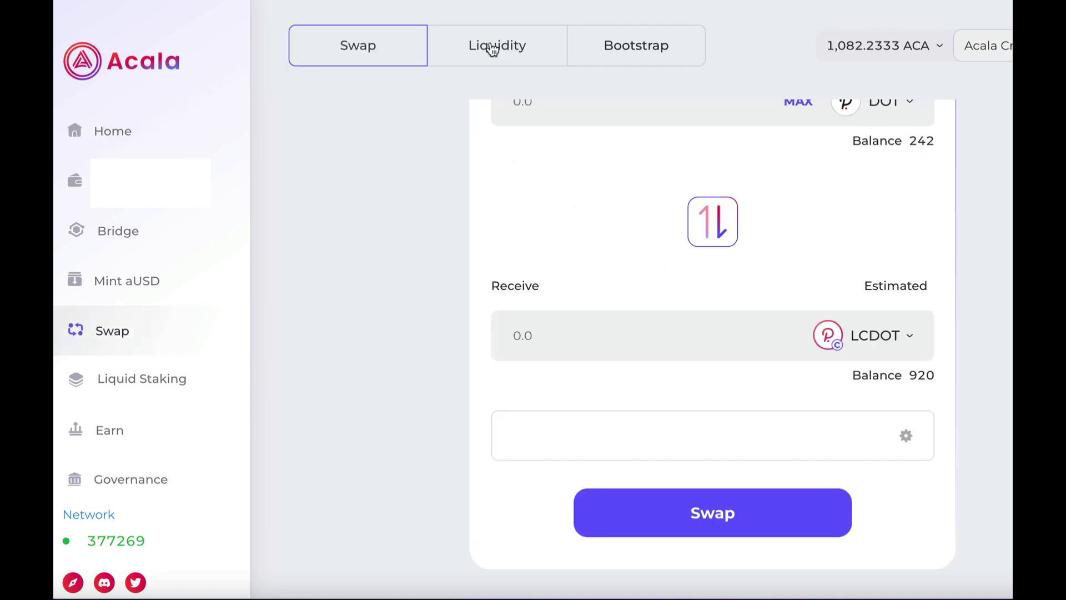
Step: On the Liquidity tab, choose DOT and LCDOT as the two deposit tokens
left_click(488, 45)
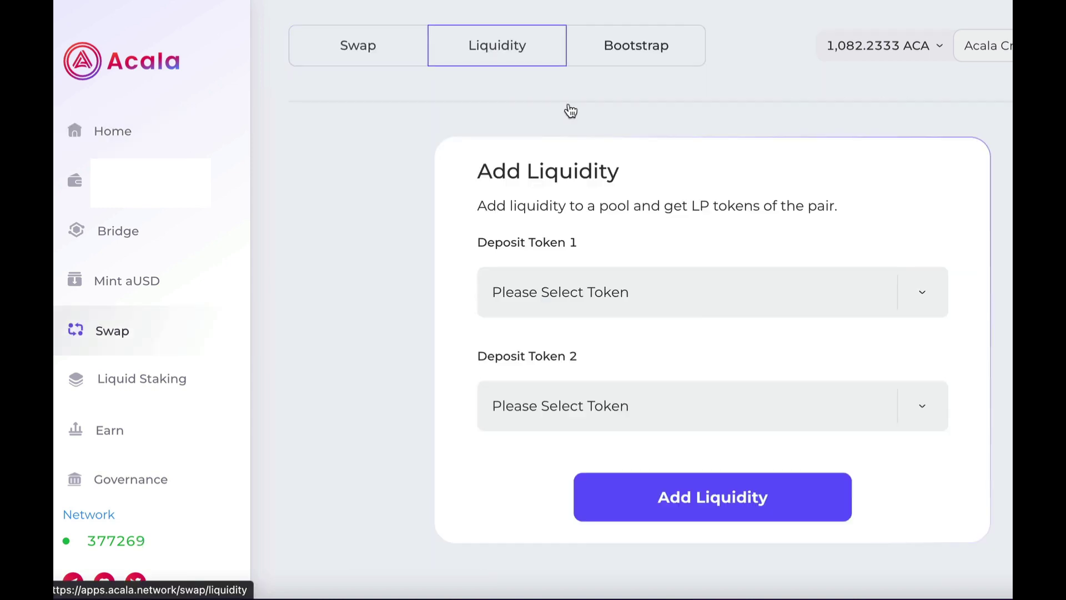
left_click(844, 291)
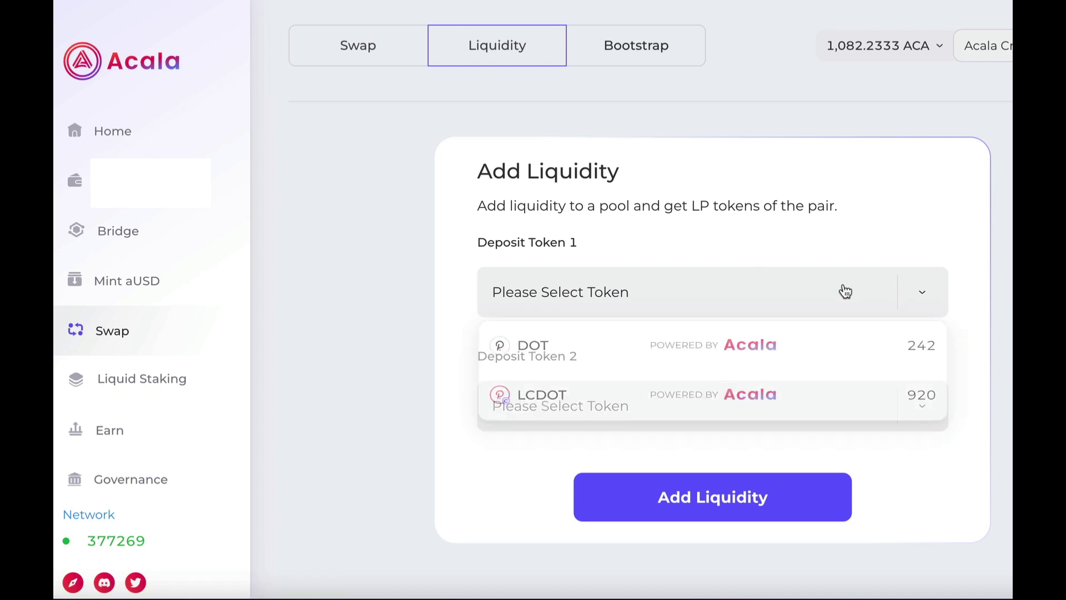
left_click(758, 347)
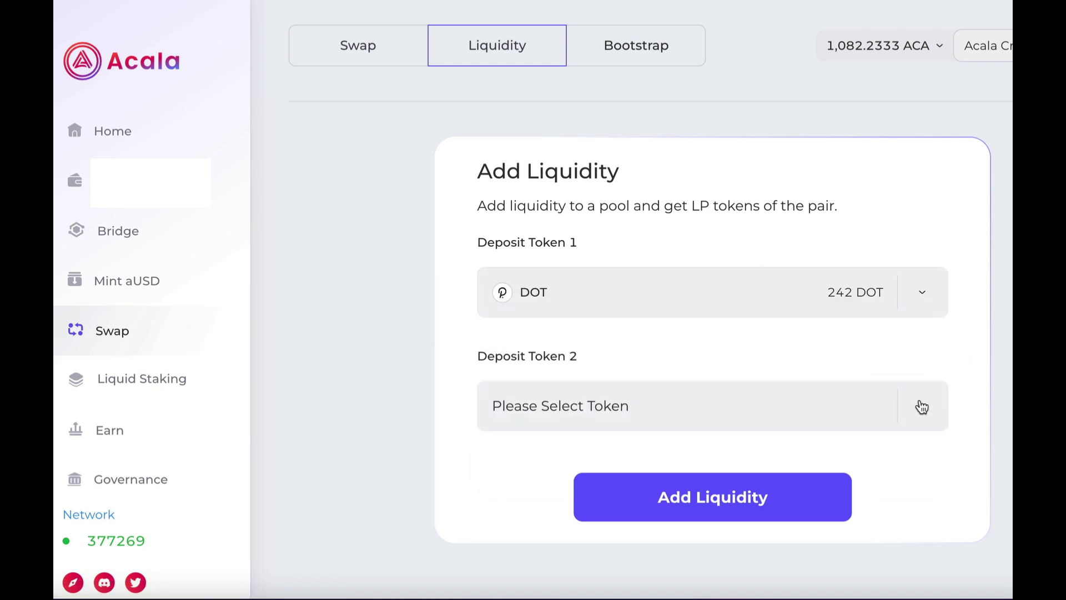
left_click(921, 405)
left_click(764, 455)
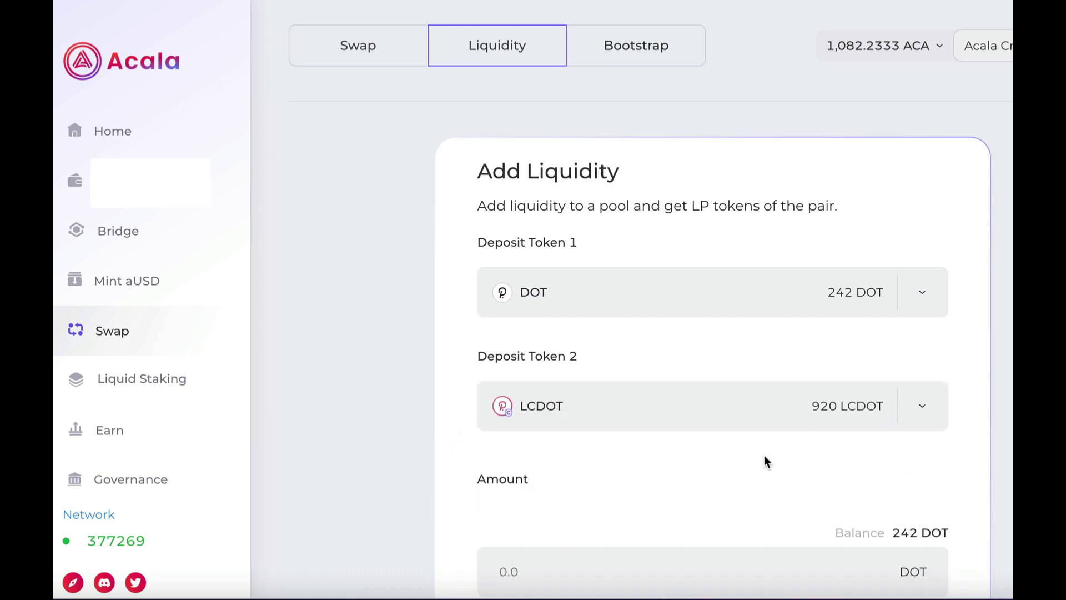
Step: Deposit 50 DOT with Stake LP Tokens enabled, then submit and sign the add-liquidity transaction
scroll(744, 407, "down", 3)
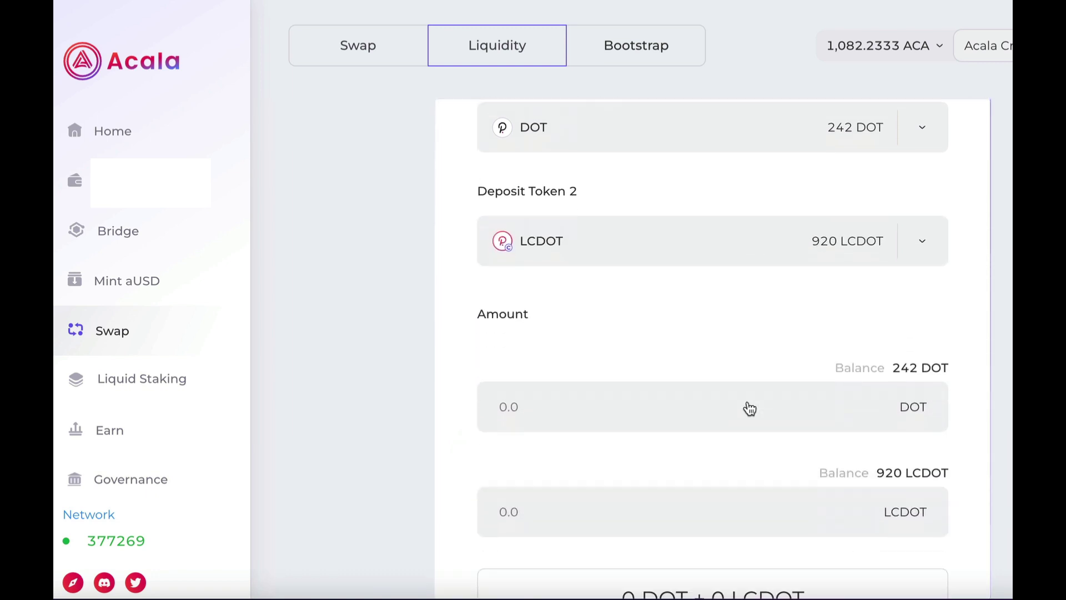
left_click(555, 378)
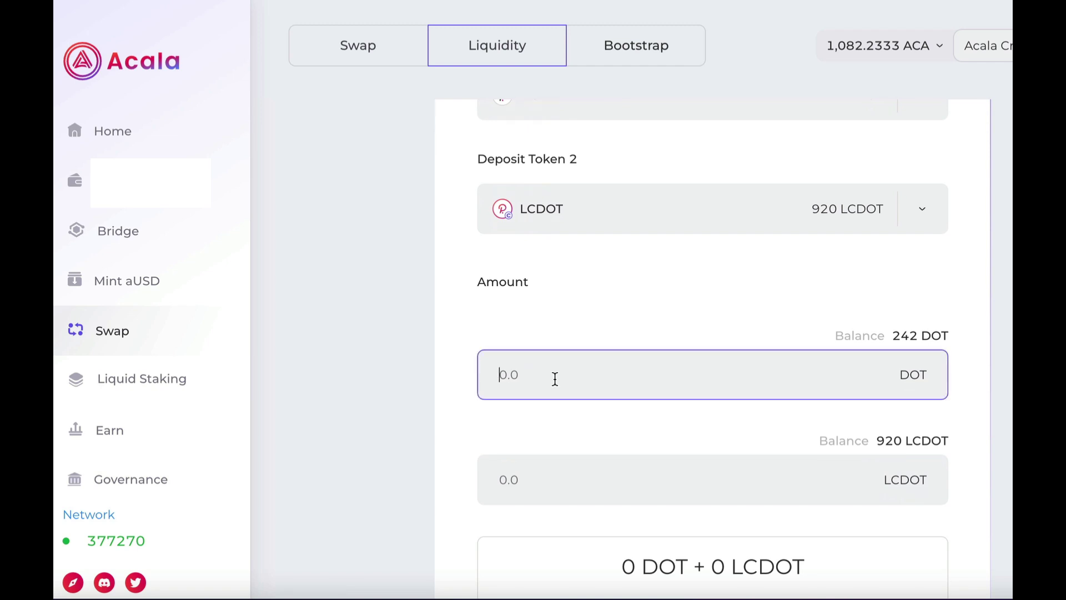
type("50")
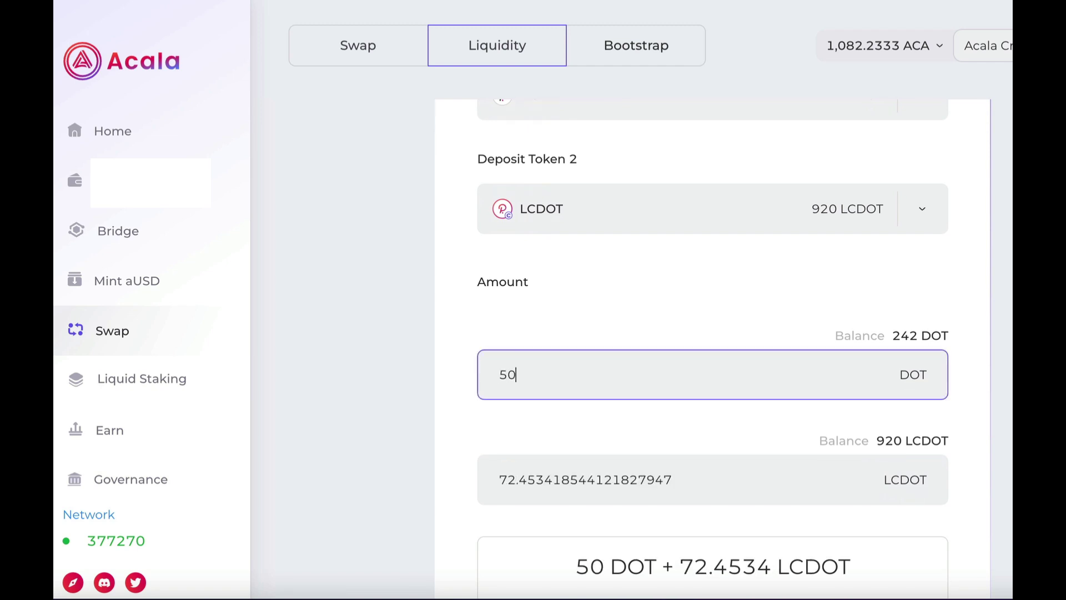
left_click(992, 441)
scroll(991, 442, "down", 8)
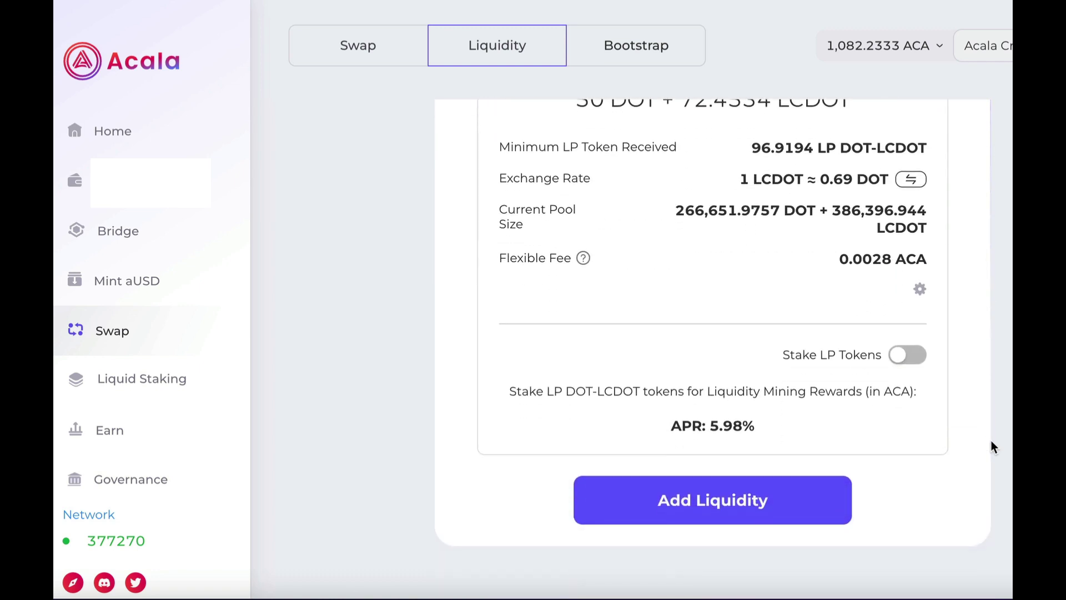
left_click(915, 356)
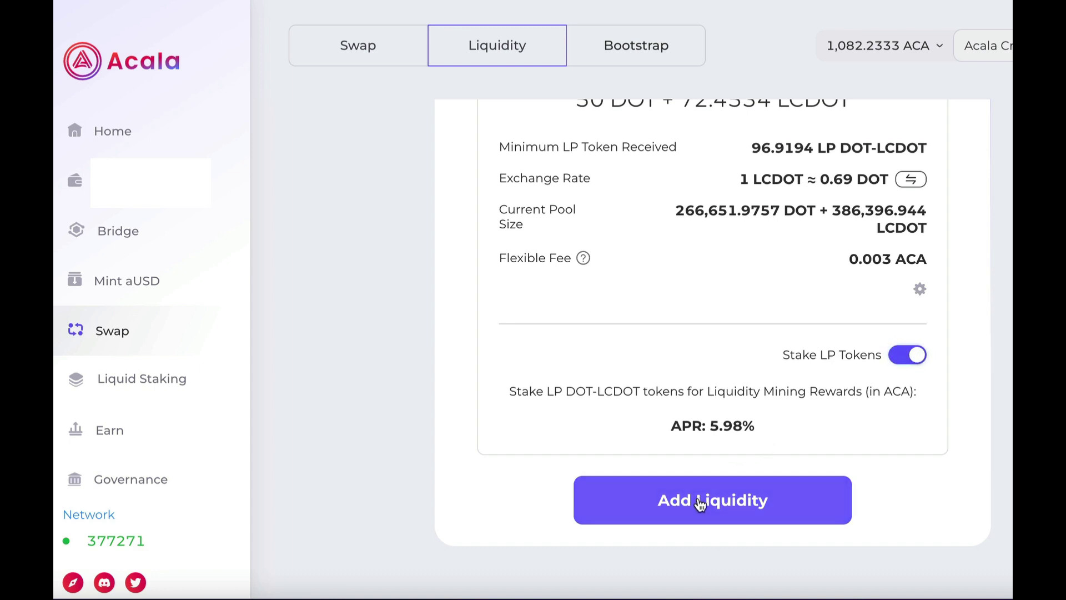
scroll(772, 382, "up", 1)
left_click(697, 531)
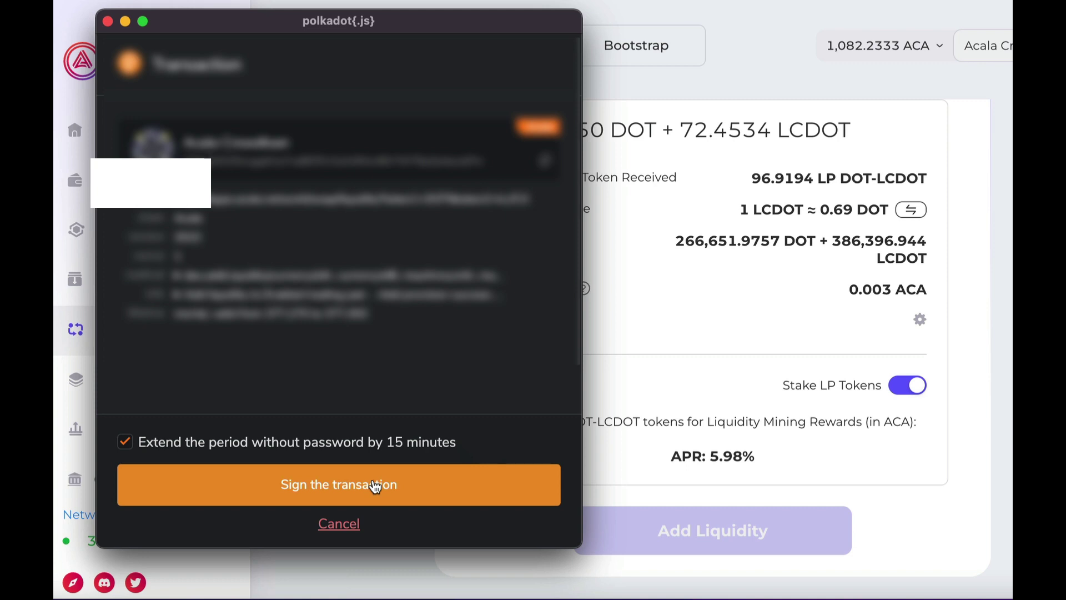
left_click(374, 485)
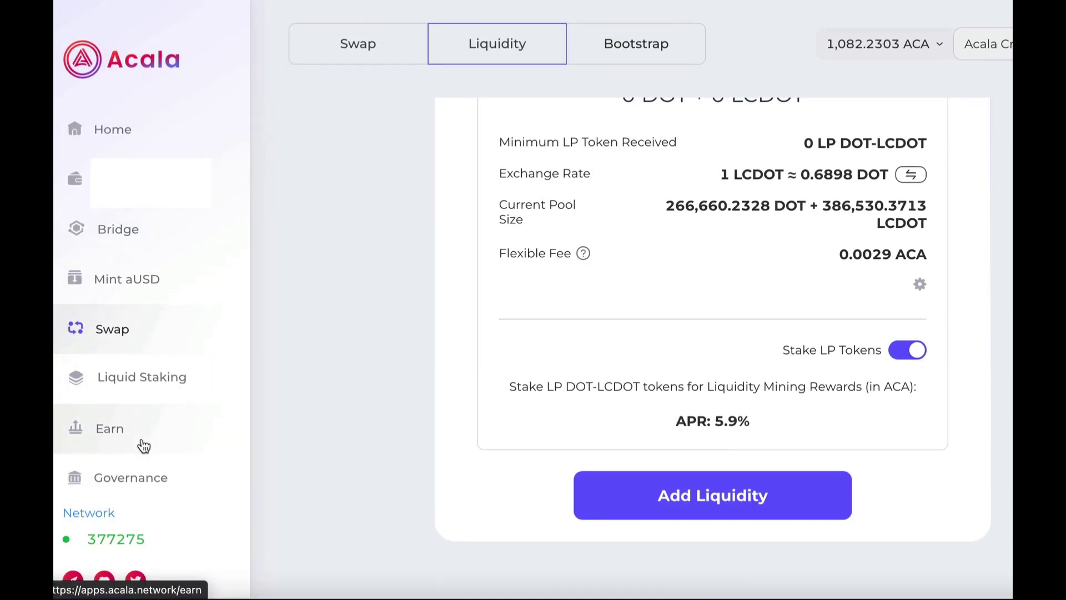
Step: View the Earn page's DOT-LCDOT details: 97.405 staked LP tokens and 0.1291 ACA earned
left_click(103, 445)
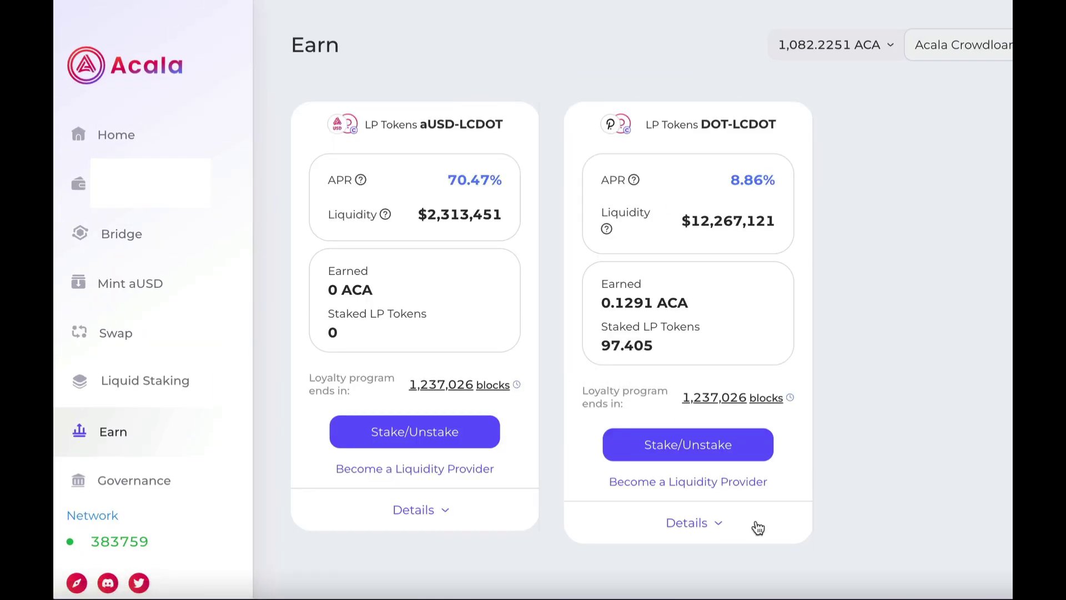
left_click(702, 523)
scroll(861, 440, "down", 5)
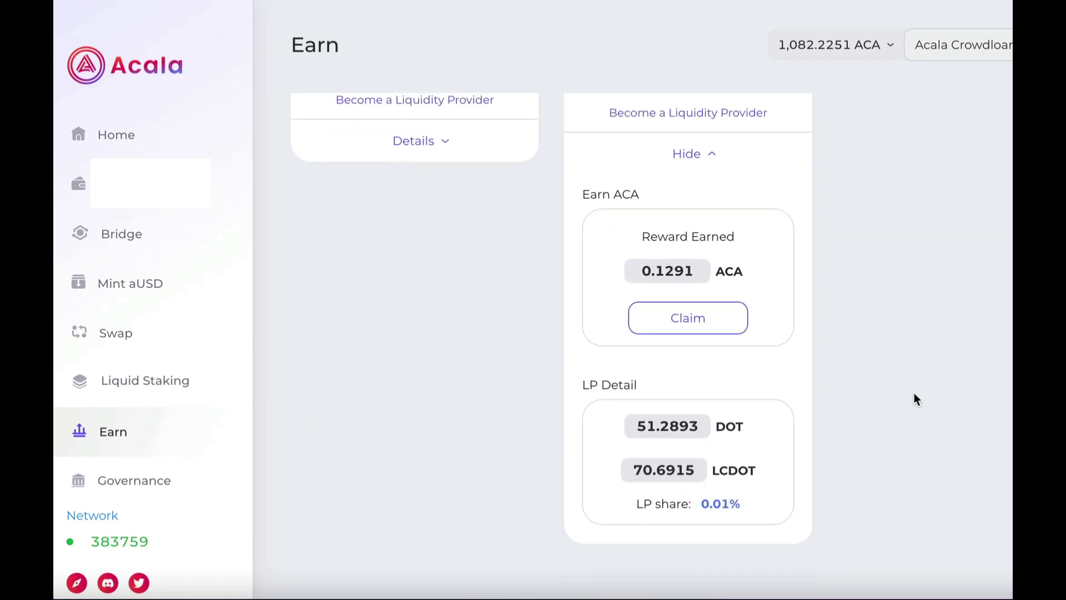
scroll(915, 395, "up", 5)
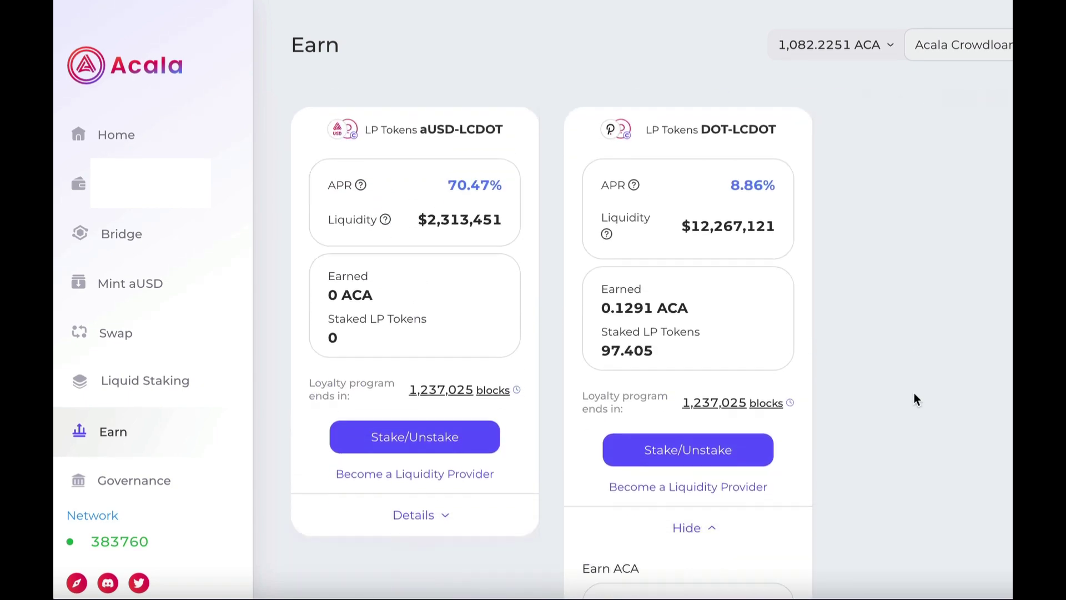